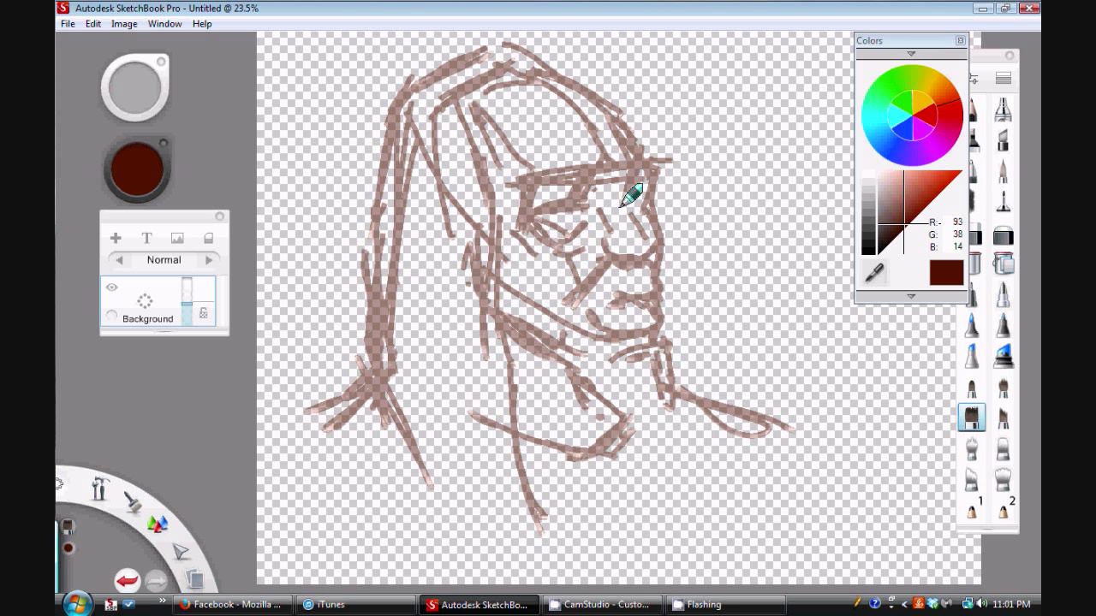
Raise the sketch layer's opacity and shade the temple, cheek, eye sockets and upper lip in dark brown (79, 48, 35).
mouse_move(186, 304)
mouse_down()
mouse_move(174, 330)
mouse_move(186, 296)
mouse_up()
click(895, 224)
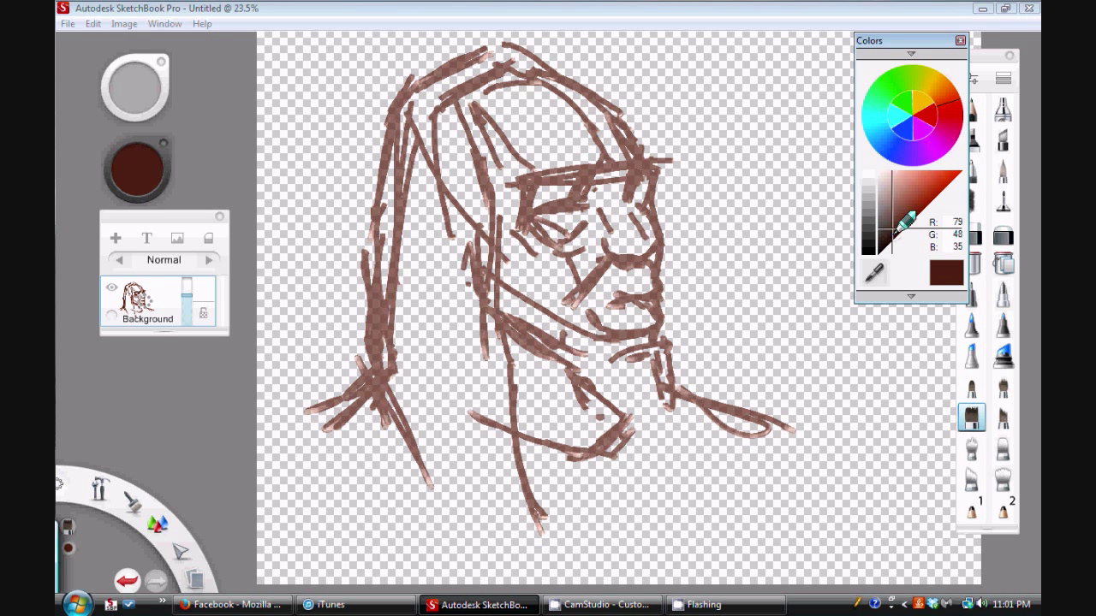
mouse_move(505, 183)
mouse_down()
mouse_move(469, 96)
mouse_move(502, 142)
mouse_move(502, 310)
mouse_up()
mouse_move(583, 318)
mouse_down()
mouse_move(600, 299)
mouse_move(667, 284)
mouse_up()
drag(587, 166, 565, 218)
mouse_move(647, 168)
mouse_down()
mouse_move(643, 202)
mouse_move(650, 153)
mouse_up()
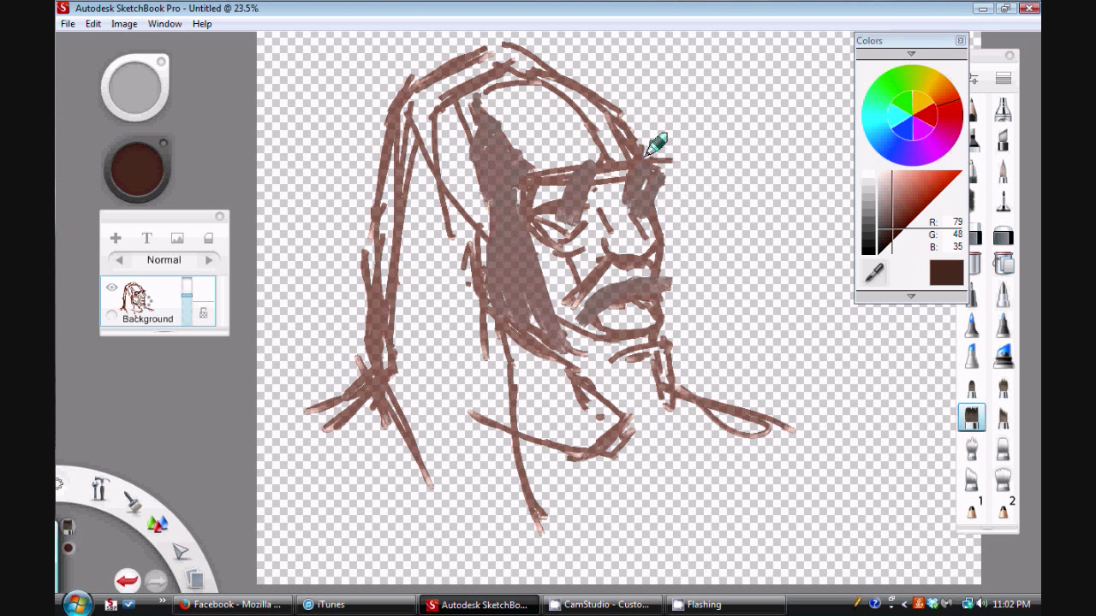
Block in the jaw, lower eye area and long hair mass with the same dark brown.
mouse_move(572, 299)
mouse_down()
mouse_move(561, 316)
mouse_move(622, 351)
mouse_move(586, 341)
mouse_move(571, 255)
mouse_move(543, 260)
mouse_up()
drag(536, 182, 549, 215)
mouse_move(529, 61)
mouse_down()
mouse_move(445, 100)
mouse_move(420, 231)
mouse_up()
mouse_move(387, 143)
mouse_down()
mouse_move(384, 176)
mouse_move(442, 183)
mouse_move(492, 457)
mouse_move(479, 342)
mouse_move(408, 421)
mouse_move(467, 535)
mouse_up()
drag(476, 79, 482, 203)
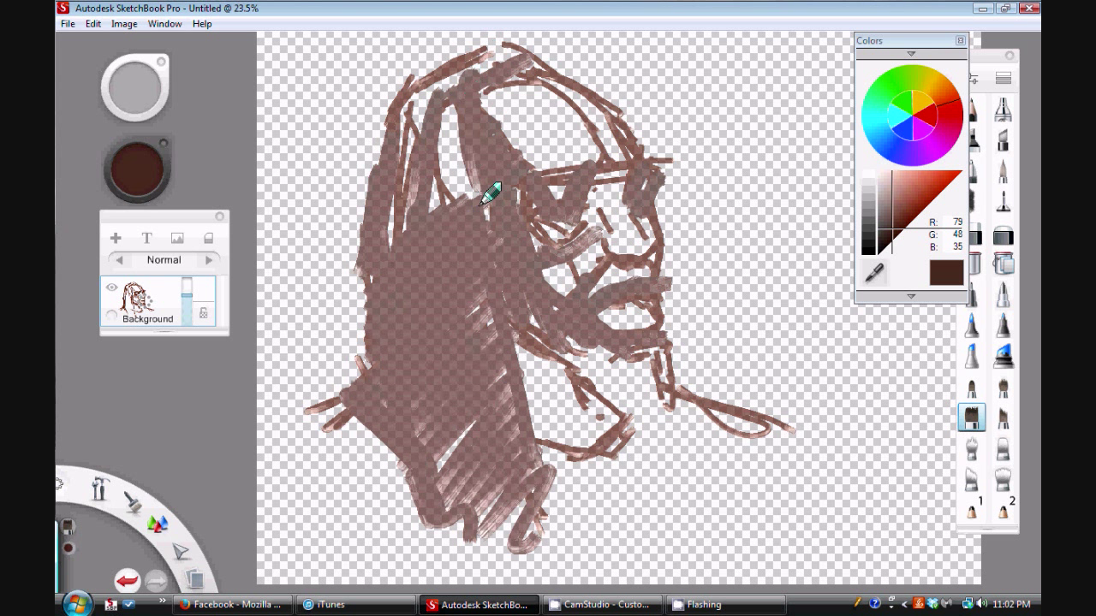
Fill the eye area, the chin below the lips and the neck with reddish brown (116, 71, 51).
click(898, 223)
drag(545, 169, 595, 187)
mouse_move(604, 322)
mouse_down()
mouse_move(618, 328)
mouse_move(586, 340)
mouse_up()
mouse_move(528, 368)
mouse_down()
mouse_move(564, 396)
mouse_move(623, 428)
mouse_up()
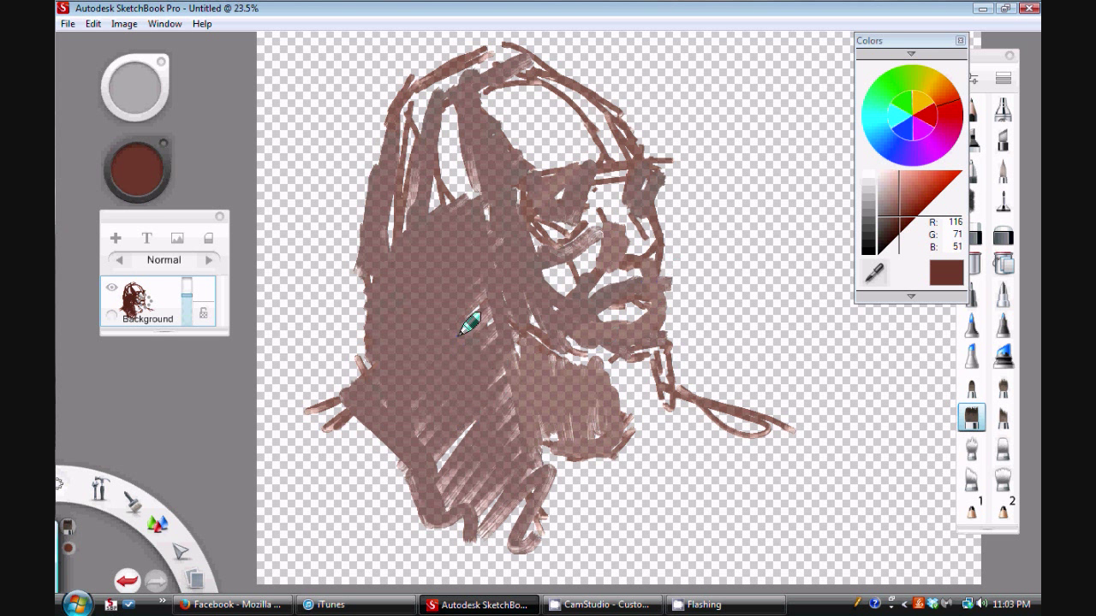
Add a new layer, lower its opacity and paint the near eye socket in deep red (86, 7, 8).
click(116, 239)
drag(570, 177, 591, 214)
key(ctrl+z)
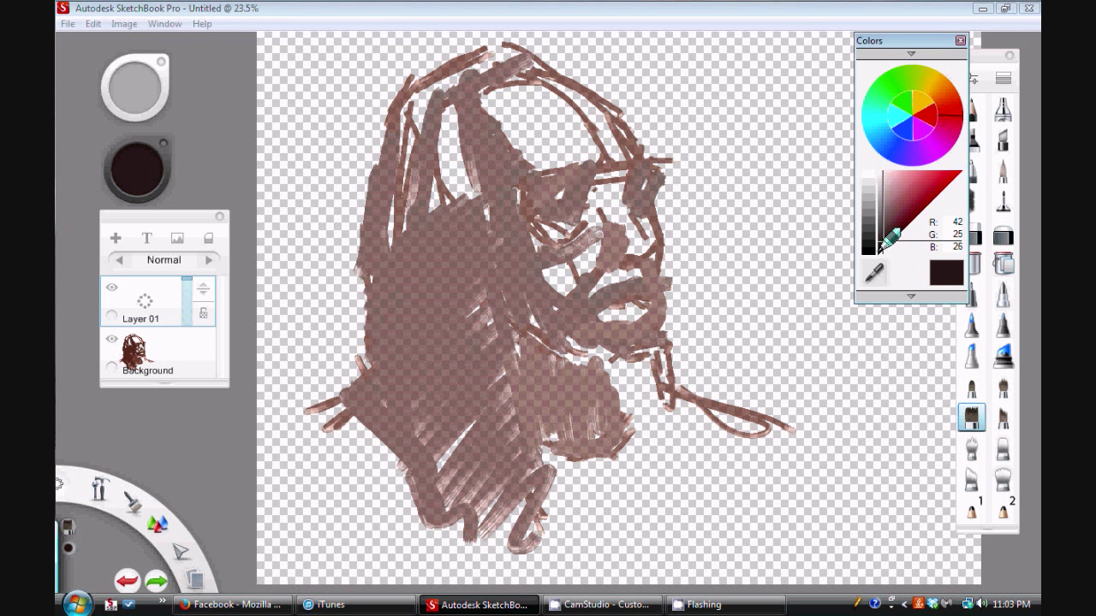
click(903, 226)
drag(590, 171, 580, 202)
drag(186, 281, 186, 306)
mouse_move(581, 201)
mouse_down()
mouse_move(584, 177)
mouse_move(576, 205)
mouse_up()
drag(520, 181, 561, 209)
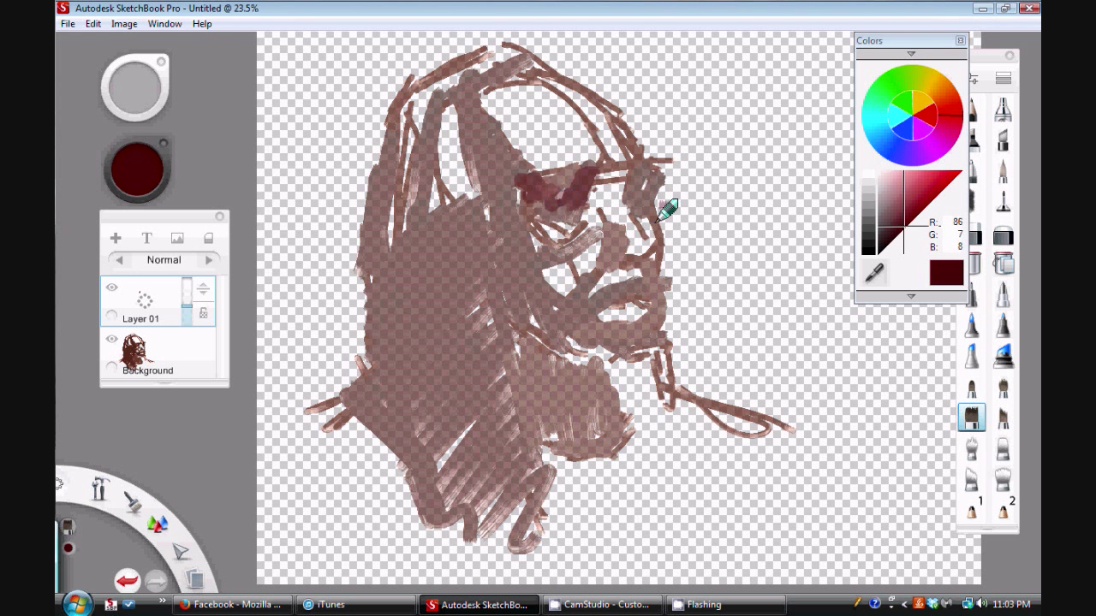
Paint deep red shadows on the nose, far eye socket, temple, cheek, lower lip and neck.
mouse_move(611, 264)
mouse_down()
mouse_move(653, 245)
mouse_move(636, 272)
mouse_up()
mouse_move(644, 186)
mouse_down()
mouse_move(621, 199)
mouse_move(630, 168)
mouse_up()
mouse_move(586, 225)
mouse_down()
mouse_move(542, 237)
mouse_move(506, 274)
mouse_move(523, 295)
mouse_move(532, 275)
mouse_move(568, 314)
mouse_move(572, 337)
mouse_move(635, 326)
mouse_up()
mouse_move(542, 208)
mouse_down()
mouse_move(511, 179)
mouse_move(519, 208)
mouse_up()
mouse_move(572, 391)
mouse_down()
mouse_move(550, 369)
mouse_move(569, 452)
mouse_up()
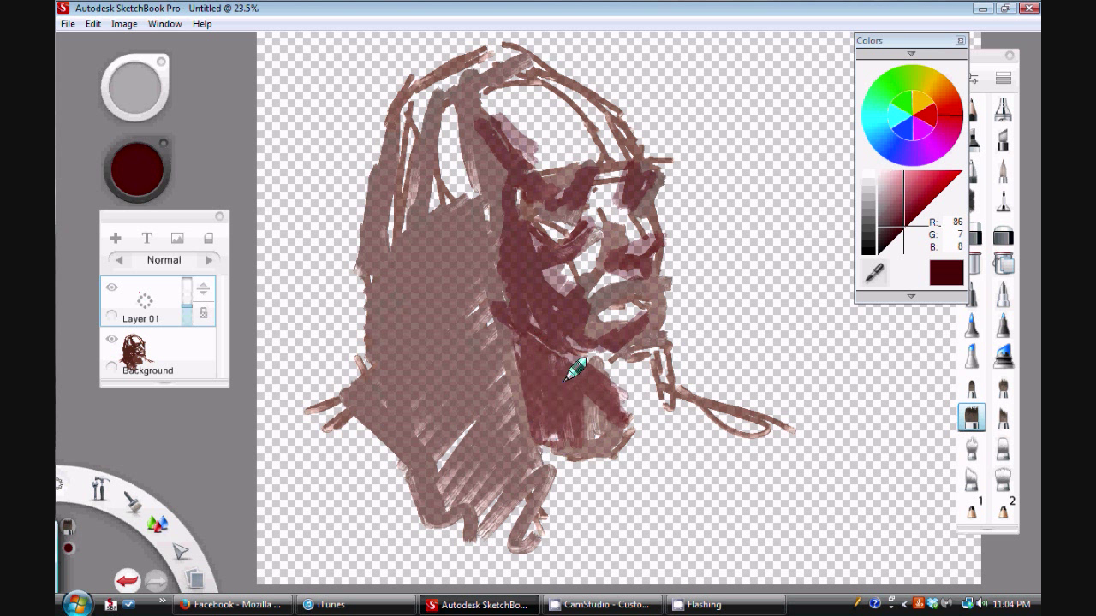
Tint the forehead and the nose bridge with a muted purple-grey (79, 63, 65).
click(910, 196)
drag(941, 110, 932, 147)
click(883, 227)
mouse_move(561, 87)
mouse_down()
mouse_move(469, 130)
mouse_move(564, 146)
mouse_move(616, 139)
mouse_up()
drag(615, 203, 617, 219)
click(952, 120)
drag(590, 181, 588, 210)
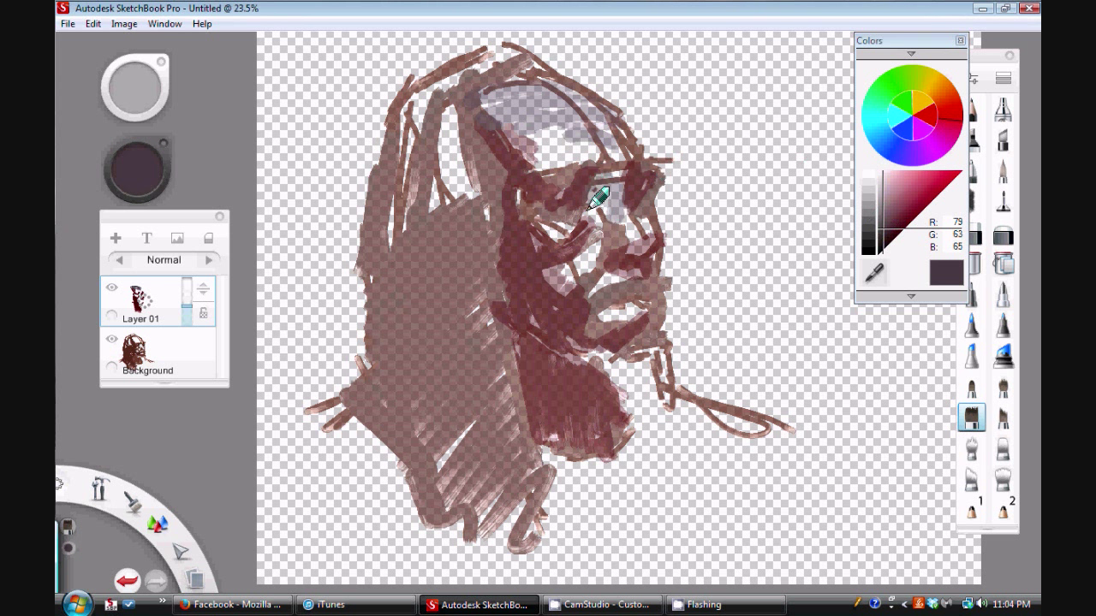
Merge the shading layer into the background, add a new layer and undo the test stroke by the eye.
alt+click(599, 184)
mouse_move(166, 303)
mouse_down()
mouse_move(162, 364)
mouse_move(174, 256)
mouse_up()
drag(614, 181, 599, 209)
click(908, 223)
click(124, 583)
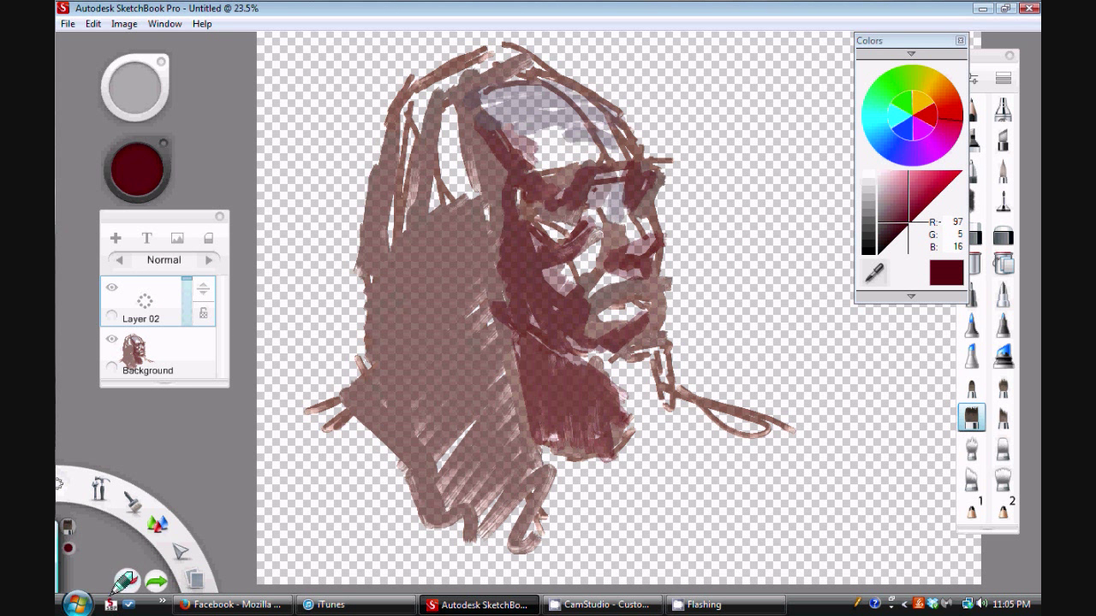
Paint crimson (128, 60, 68) strokes on the near eye socket, nostril, upper cheek and temple.
click(900, 212)
drag(591, 197, 603, 190)
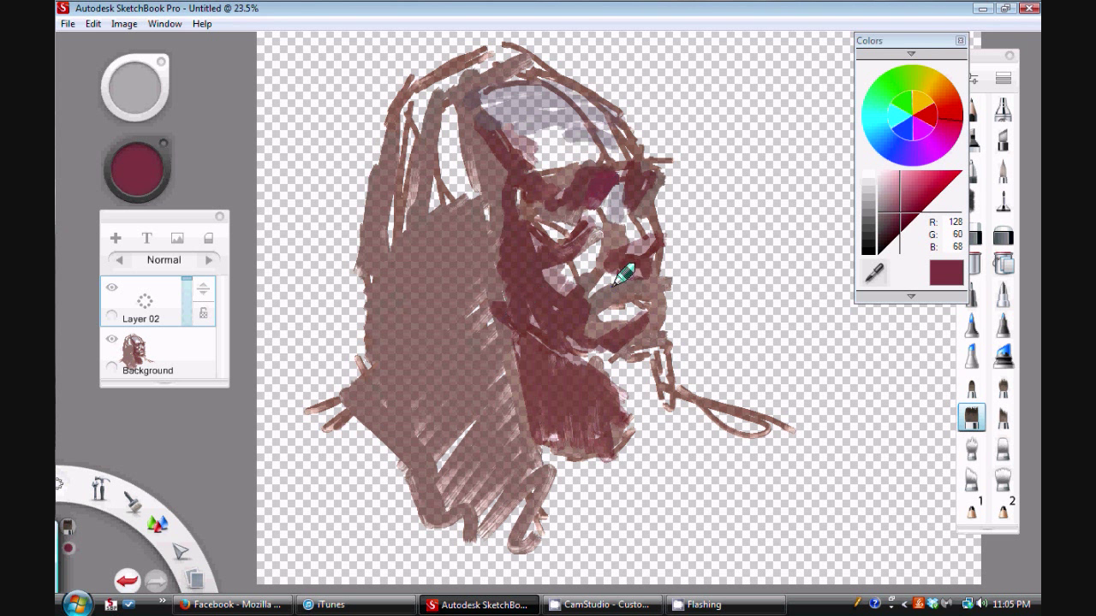
drag(608, 253, 646, 246)
drag(539, 249, 591, 244)
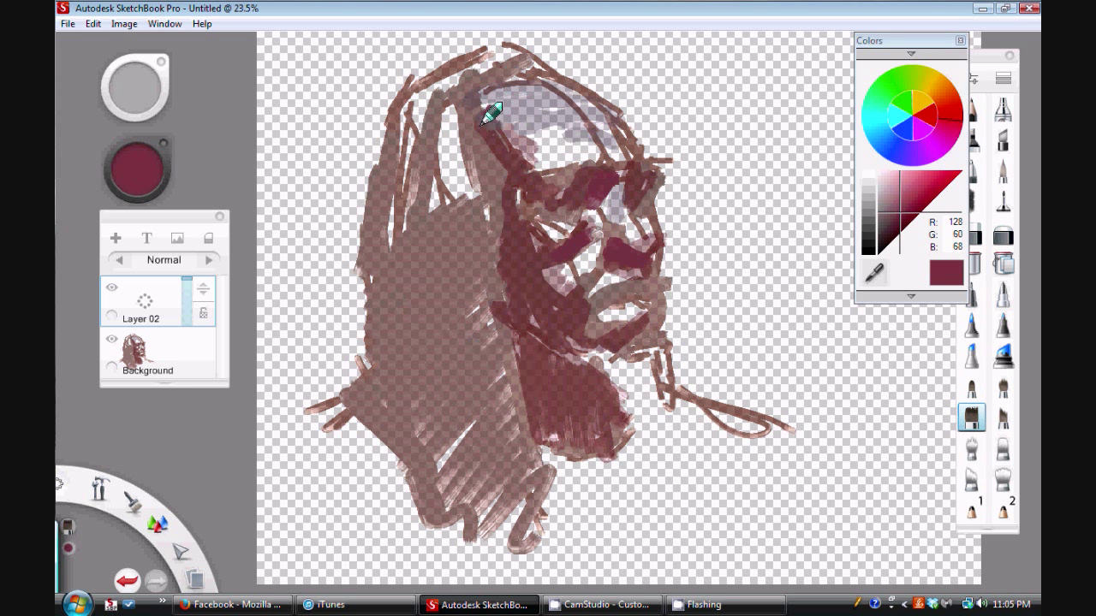
drag(485, 114, 541, 158)
Deepen the shadows under the eye, in both eye sockets, on the lips and on the neck with dark maroon (81, 42, 46).
click(887, 224)
drag(519, 242, 558, 255)
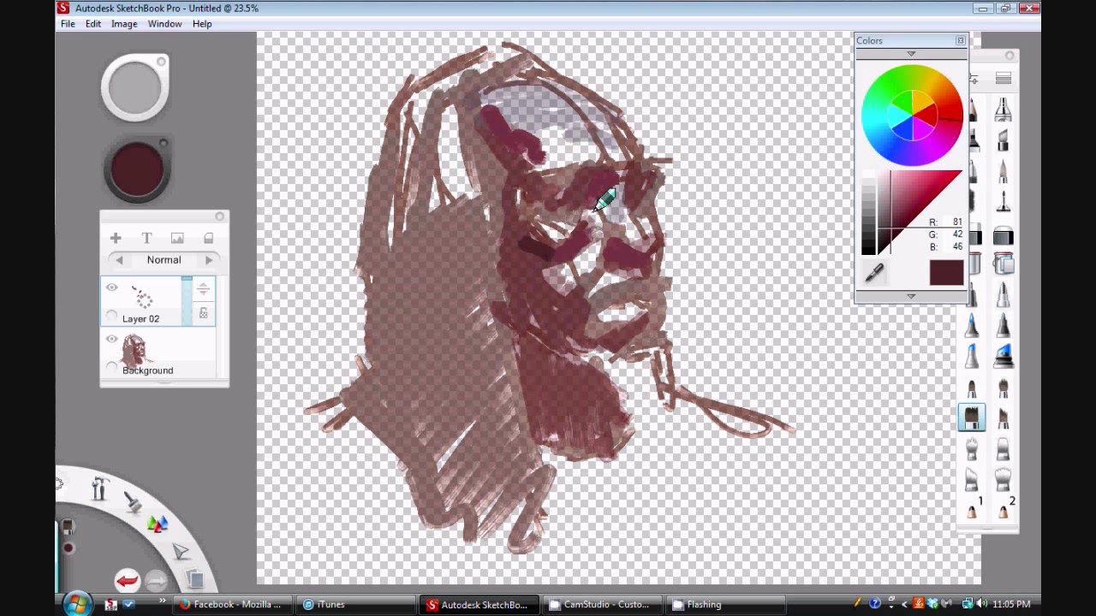
drag(633, 220, 629, 180)
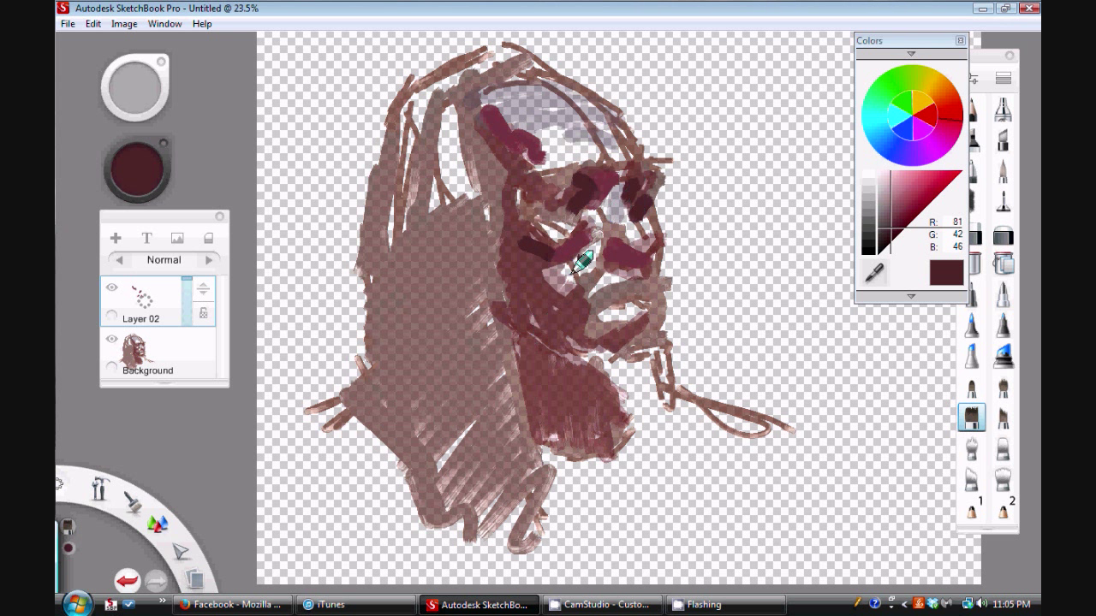
mouse_move(652, 287)
mouse_down()
mouse_move(567, 351)
mouse_move(579, 329)
mouse_move(599, 360)
mouse_up()
drag(646, 331, 623, 366)
mouse_move(515, 335)
mouse_down()
mouse_move(587, 367)
mouse_move(557, 379)
mouse_move(622, 424)
mouse_move(520, 382)
mouse_move(524, 426)
mouse_up()
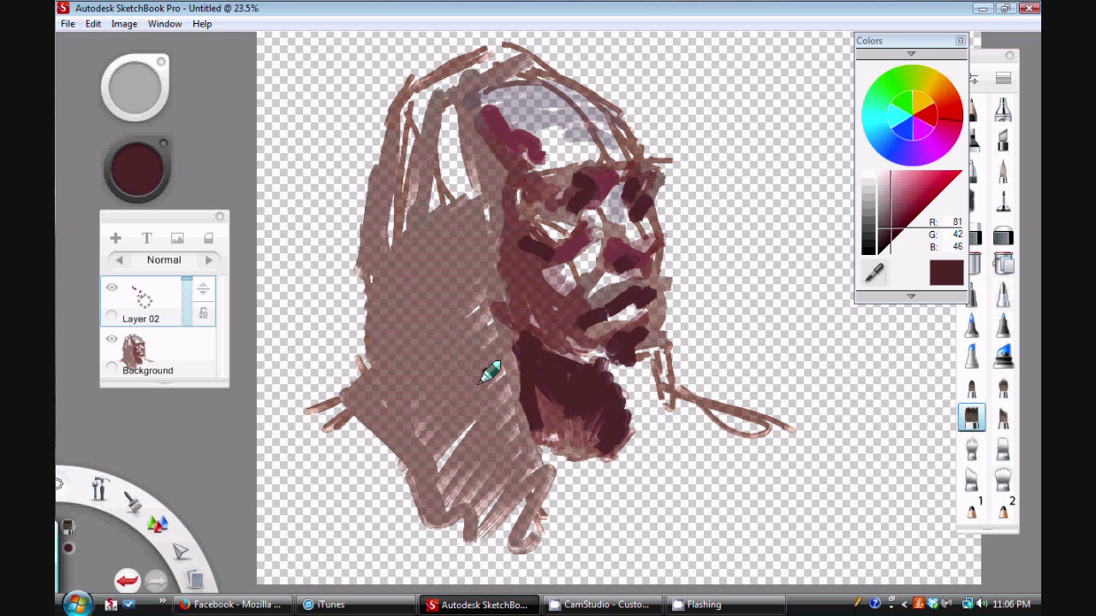
Block in the chin beard with light grey-brown and paint the near eyebrow with the colour sampled from it (137, 114, 100).
click(888, 199)
mouse_move(597, 347)
mouse_down()
mouse_move(618, 387)
mouse_move(581, 406)
mouse_move(655, 391)
mouse_move(668, 411)
mouse_up()
alt+click(626, 412)
drag(527, 170, 572, 188)
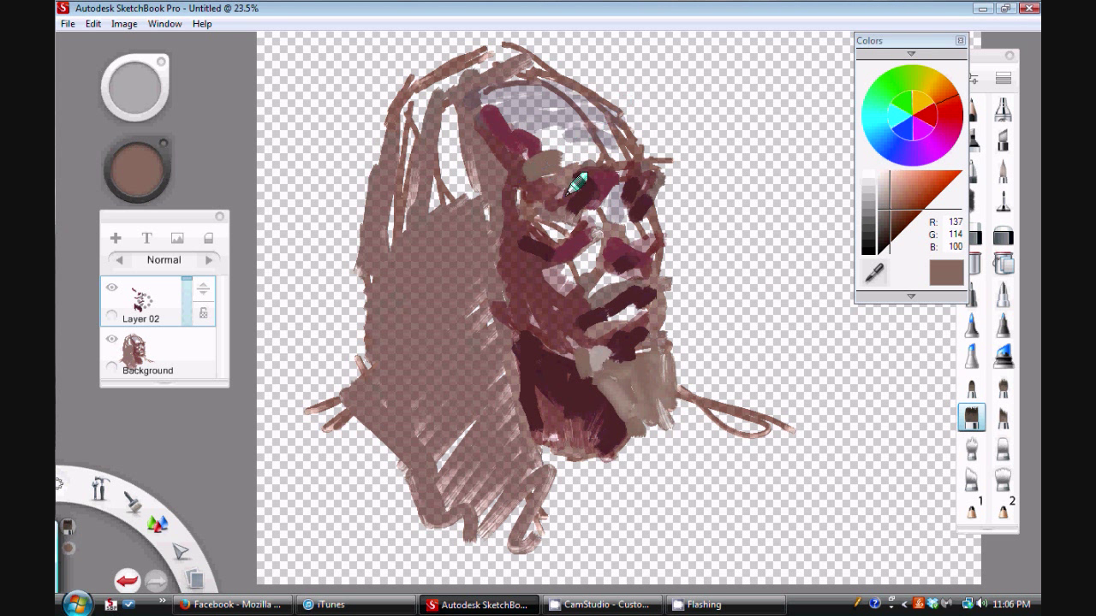
Paint warm brown (107, 66, 39) strokes on the cheek, lower lip, nose side, far eye socket and around the near eye.
click(900, 220)
mouse_move(584, 279)
mouse_down()
mouse_move(544, 272)
mouse_move(561, 297)
mouse_up()
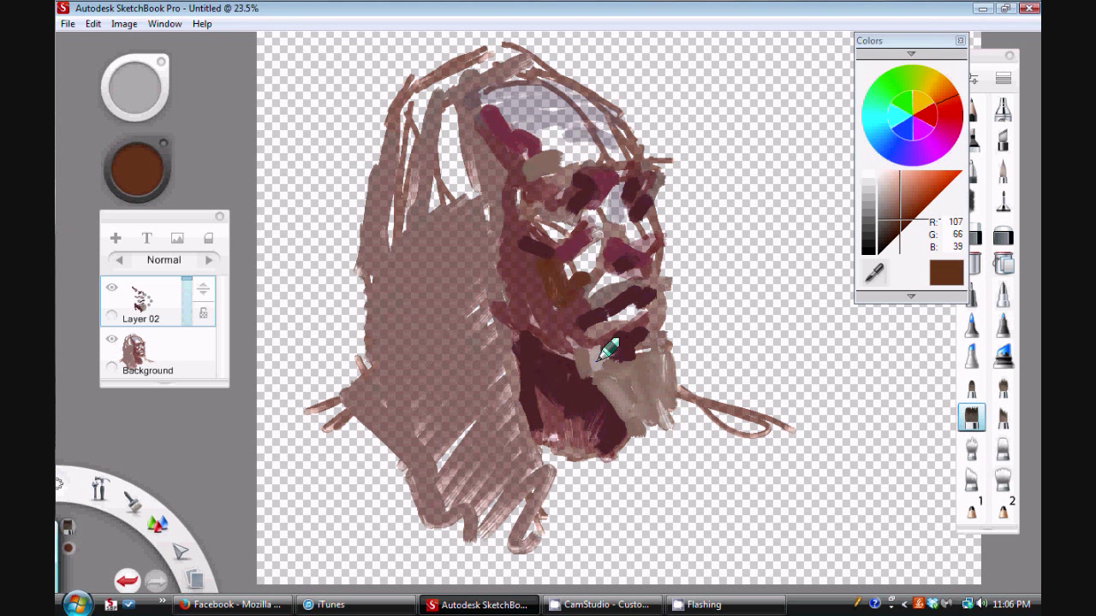
drag(617, 325, 651, 318)
drag(614, 218, 616, 261)
drag(653, 171, 638, 202)
mouse_move(556, 239)
mouse_down()
mouse_move(567, 289)
mouse_move(594, 285)
mouse_move(591, 312)
mouse_up()
drag(522, 214, 533, 268)
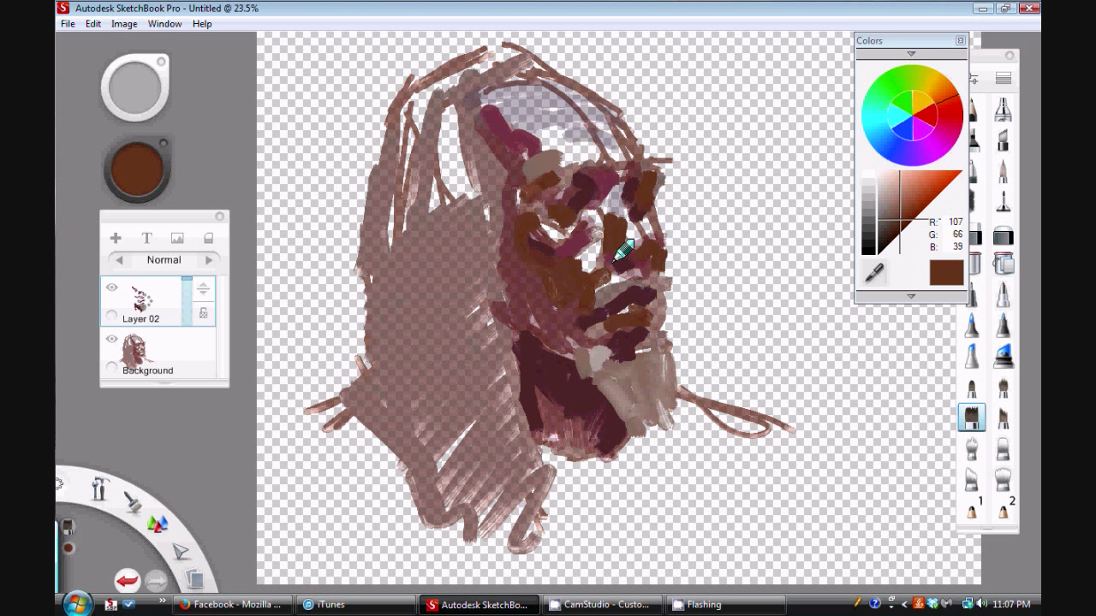
Paint the upper forehead in grey-brown (139, 119, 107) and darken the eye, moustache, chin and crown with 95, 78, 67.
mouse_move(893, 214)
mouse_down()
mouse_move(900, 206)
mouse_move(887, 208)
mouse_up()
mouse_move(486, 99)
mouse_down()
mouse_move(541, 88)
mouse_move(532, 130)
mouse_up()
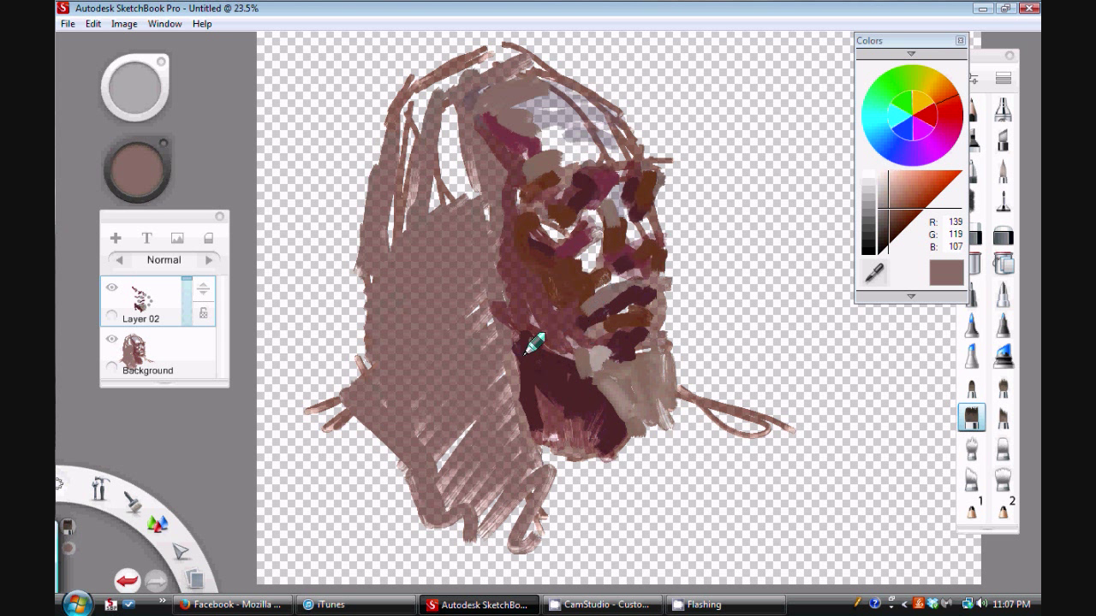
alt+click(548, 221)
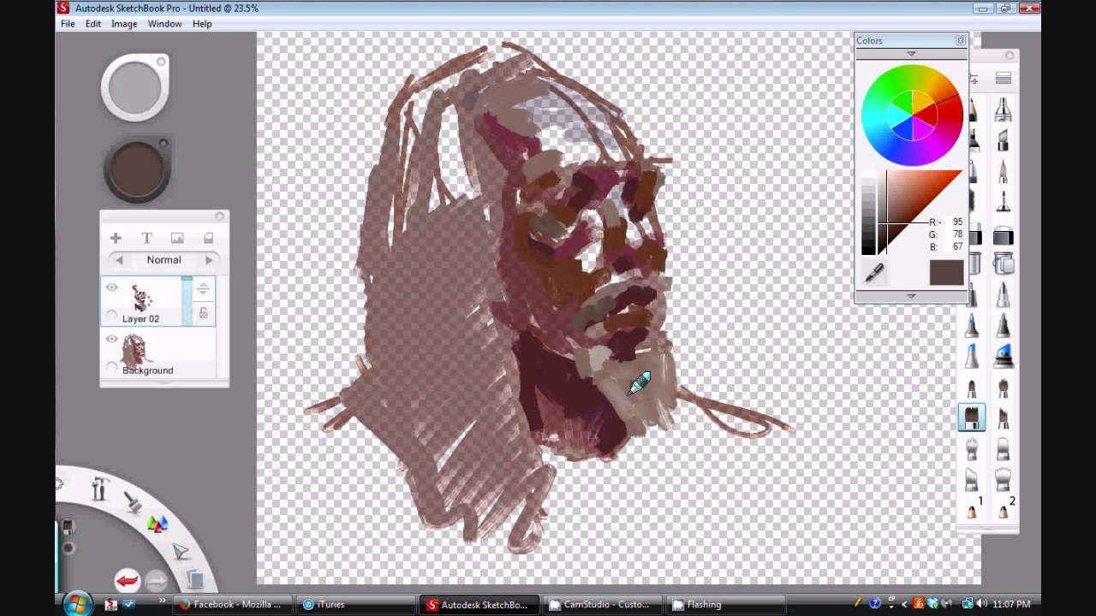
drag(644, 359, 592, 376)
drag(434, 85, 577, 79)
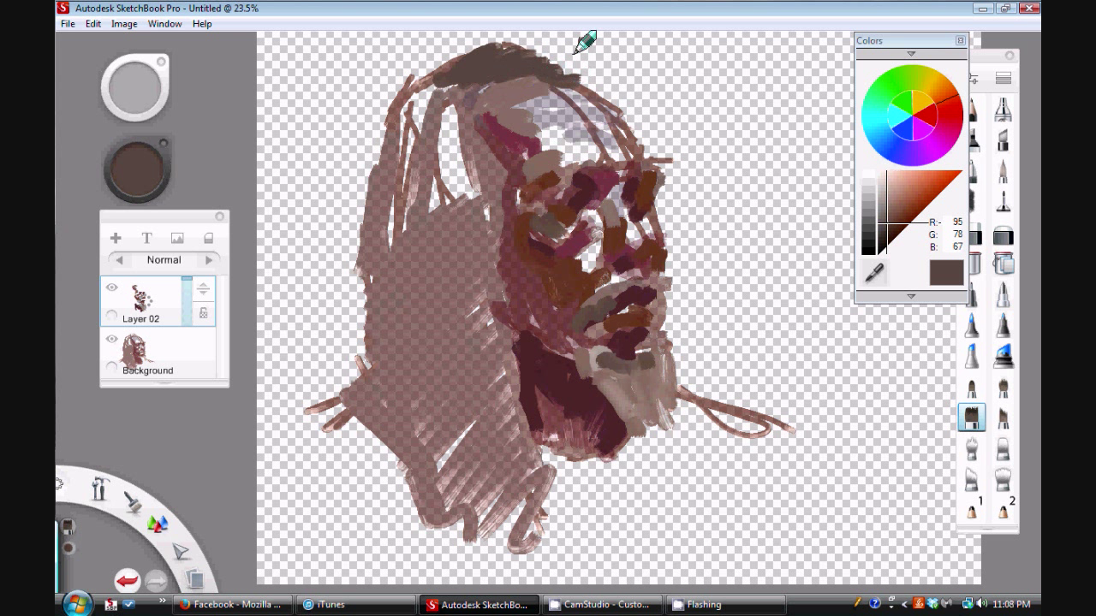
Add orange-brown (158, 108, 76) skin highlights to the forehead, nose bridge and area below the near eye.
click(903, 203)
mouse_move(507, 118)
mouse_down()
mouse_move(571, 99)
mouse_move(604, 125)
mouse_move(597, 161)
mouse_move(567, 154)
mouse_move(651, 164)
mouse_up()
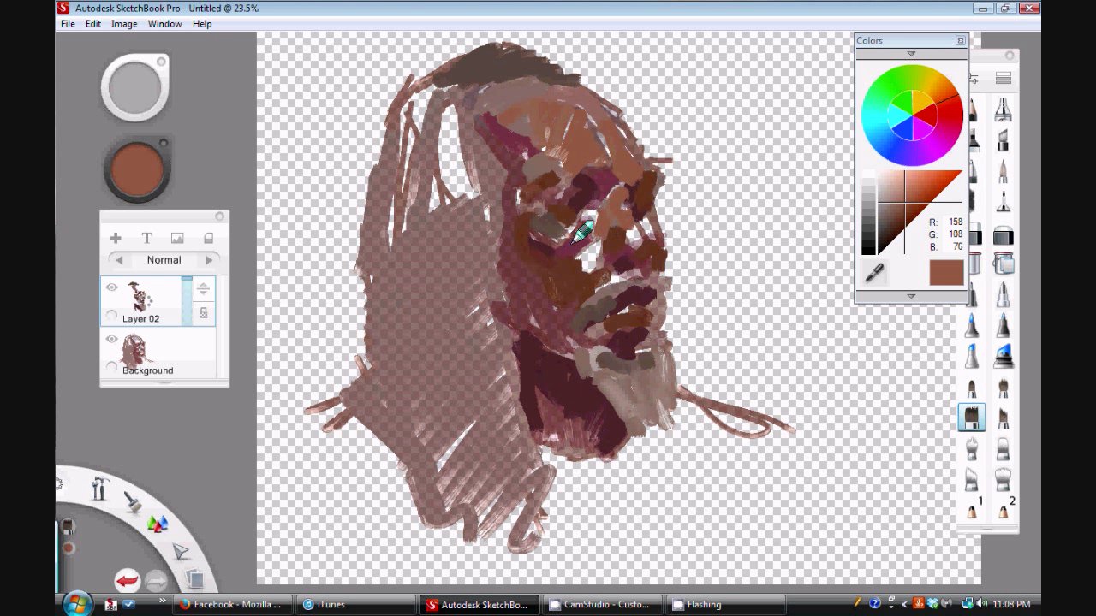
drag(548, 235, 580, 238)
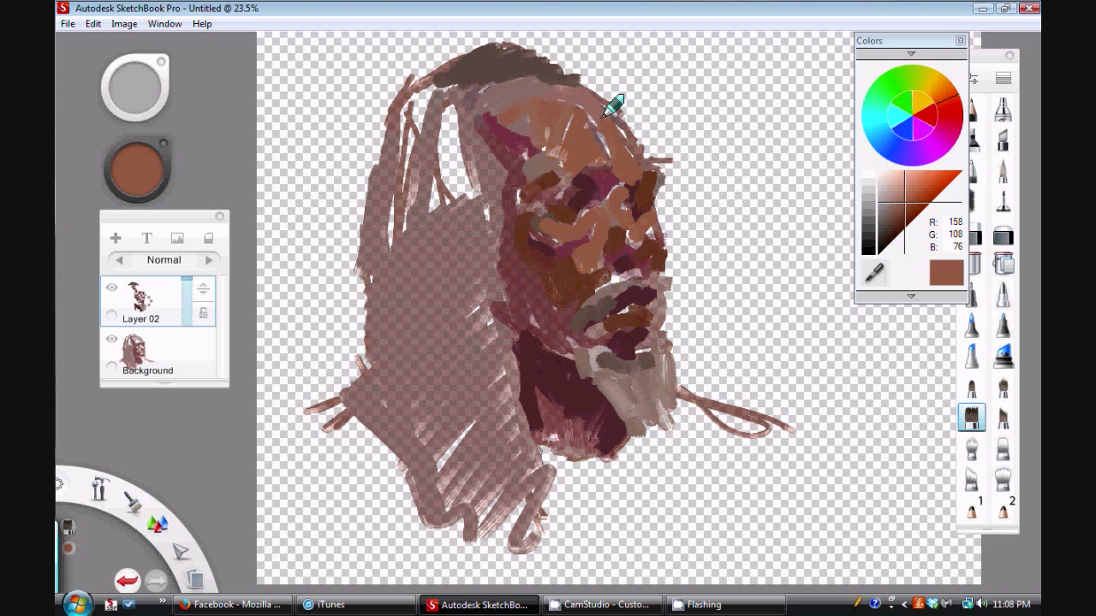
Redden the nose, near eye socket and lower lip, using dark red (114, 48, 44) around the brow.
click(950, 113)
mouse_move(623, 259)
mouse_down()
mouse_move(637, 263)
mouse_move(644, 246)
mouse_up()
click(901, 218)
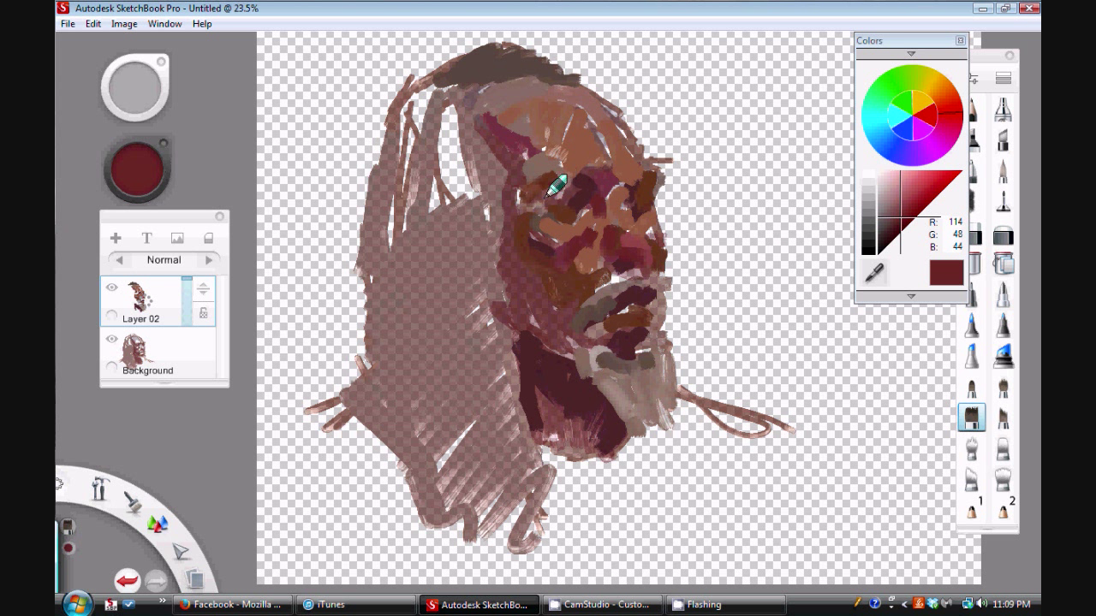
drag(552, 194, 528, 176)
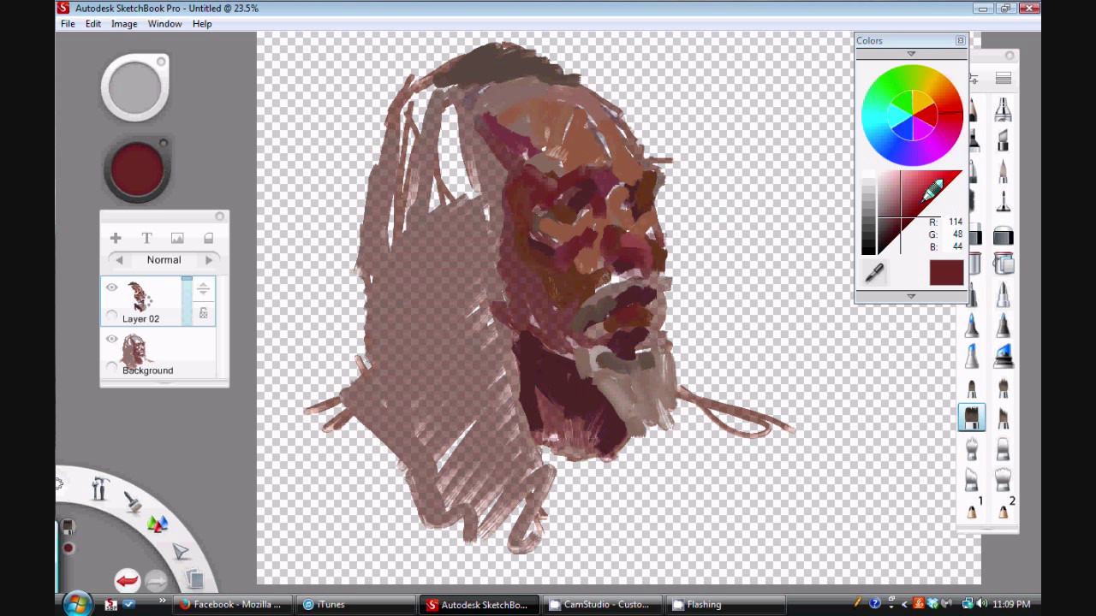
Fill the neck with dusty rose (134, 84, 81) and touch the hair beside the face.
click(896, 210)
mouse_move(552, 403)
mouse_down()
mouse_move(597, 455)
mouse_move(503, 379)
mouse_up()
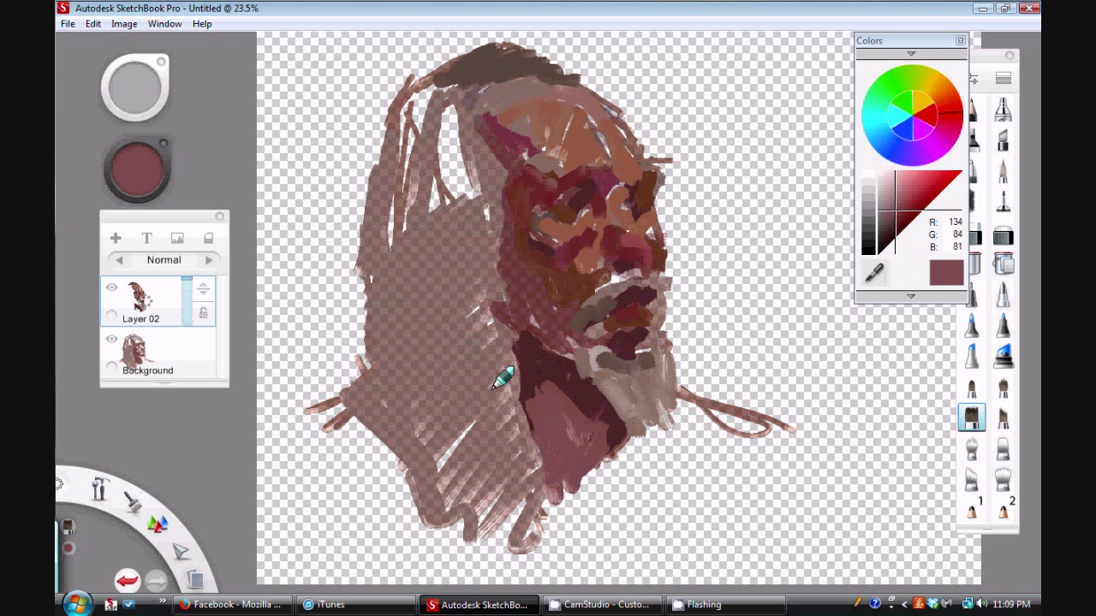
mouse_move(438, 202)
mouse_down()
mouse_move(448, 103)
mouse_move(428, 204)
mouse_up()
Paint lavender (143, 121, 151) highlights on the crown, upper hair, moustache and chin beard.
click(924, 160)
click(888, 205)
drag(461, 91, 437, 202)
drag(422, 95, 535, 65)
mouse_move(601, 303)
mouse_down()
mouse_move(611, 379)
mouse_move(655, 381)
mouse_up()
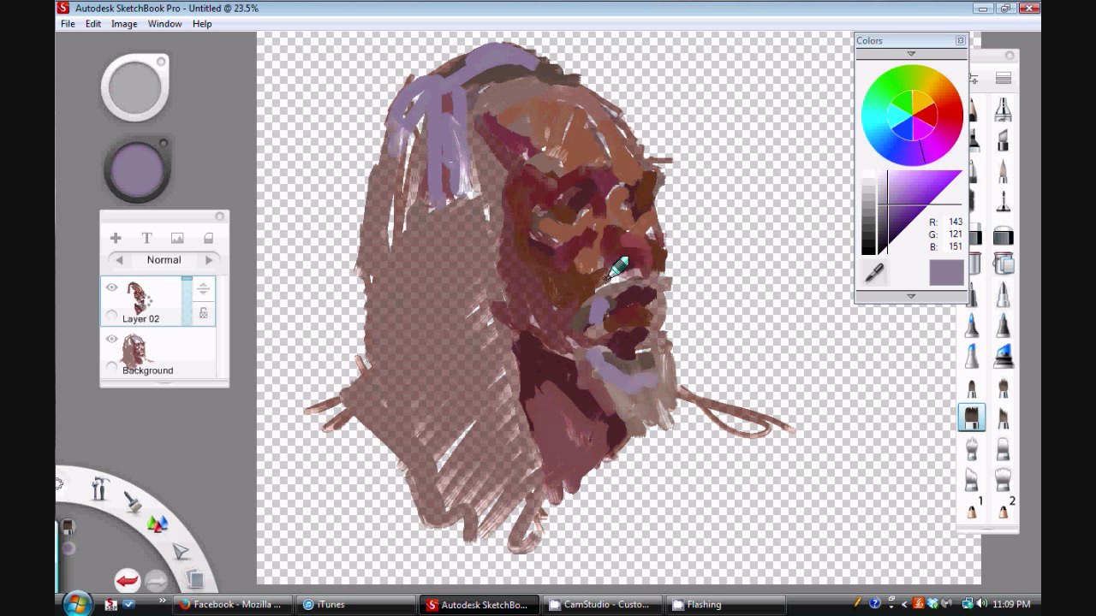
drag(382, 129, 382, 225)
Paint long dark purple (28, 9, 35) strands through the hair from the crown down to the ends.
click(885, 244)
drag(427, 106, 421, 268)
drag(409, 124, 396, 267)
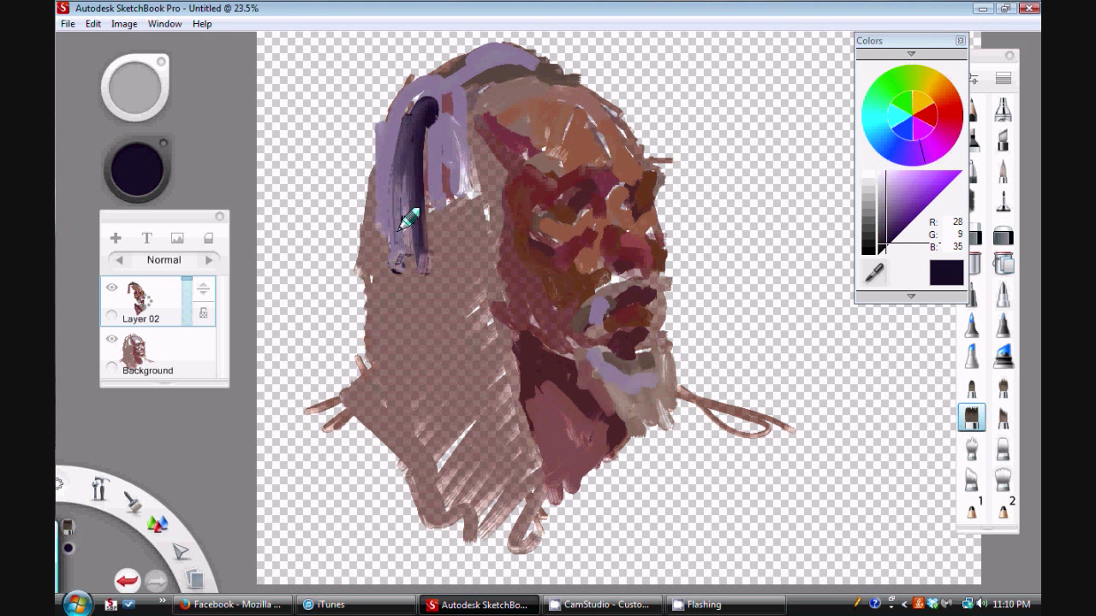
drag(468, 107, 502, 205)
drag(488, 145, 515, 385)
drag(484, 206, 495, 398)
drag(454, 205, 465, 381)
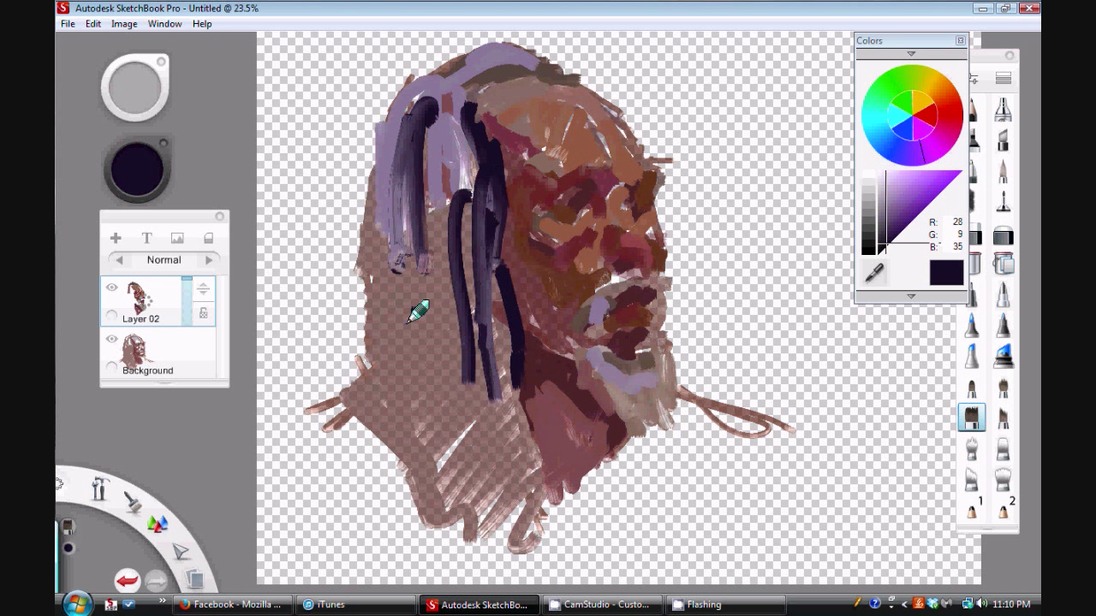
mouse_move(416, 313)
mouse_down()
mouse_move(443, 384)
mouse_move(450, 277)
mouse_move(434, 248)
mouse_move(460, 416)
mouse_move(498, 413)
mouse_move(520, 482)
mouse_move(509, 506)
mouse_move(465, 476)
mouse_move(479, 250)
mouse_move(425, 353)
mouse_up()
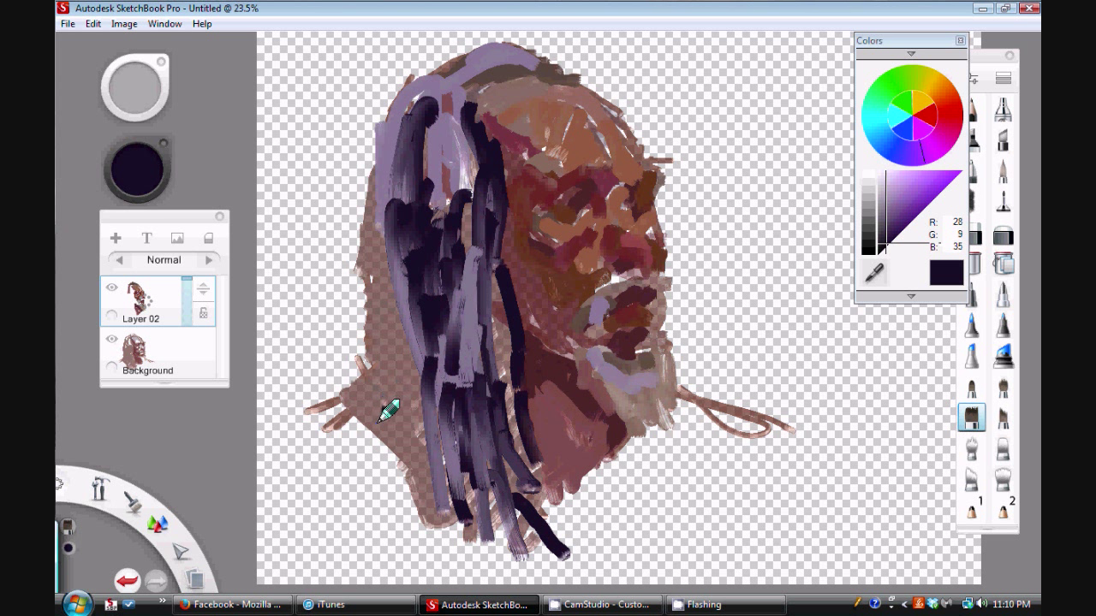
drag(398, 252, 397, 419)
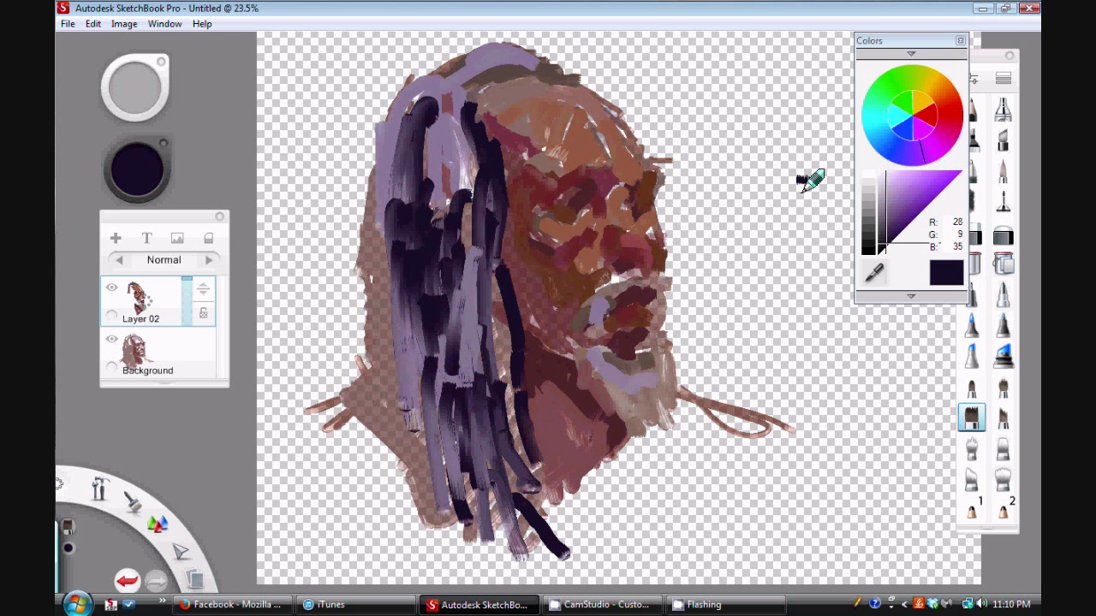
Darken the back edge of the hair with long near-black purple strands.
click(881, 247)
drag(394, 255, 404, 441)
mouse_move(386, 243)
mouse_down()
mouse_move(370, 424)
mouse_move(428, 500)
mouse_move(404, 464)
mouse_up()
Merge the layer down, add a new one, and extend the rear hair strands with a resized angled bristle brush.
mouse_move(138, 311)
mouse_down()
mouse_move(154, 343)
mouse_move(152, 266)
mouse_up()
click(997, 424)
drag(137, 88, 211, 75)
mouse_move(394, 319)
mouse_down()
mouse_move(420, 477)
mouse_move(405, 472)
mouse_move(443, 503)
mouse_up()
drag(385, 334, 423, 524)
drag(387, 389, 438, 548)
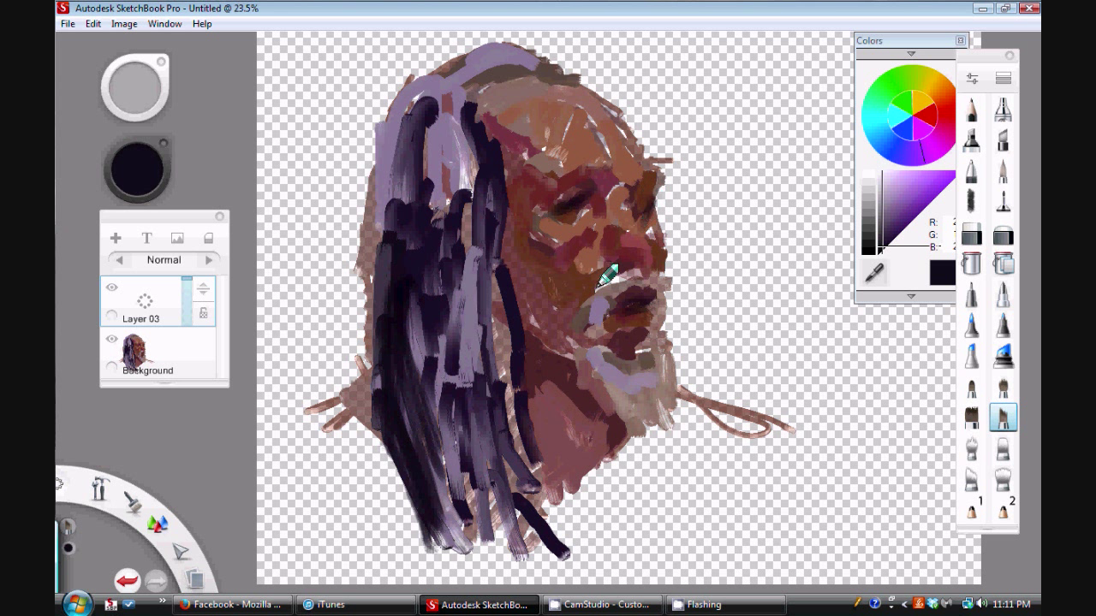
Paint near-black shadows along the hairline, jaw, neck edge, mouth corner and lower cheek.
drag(495, 301, 512, 366)
drag(521, 345, 588, 375)
drag(501, 328, 510, 415)
drag(612, 424, 607, 456)
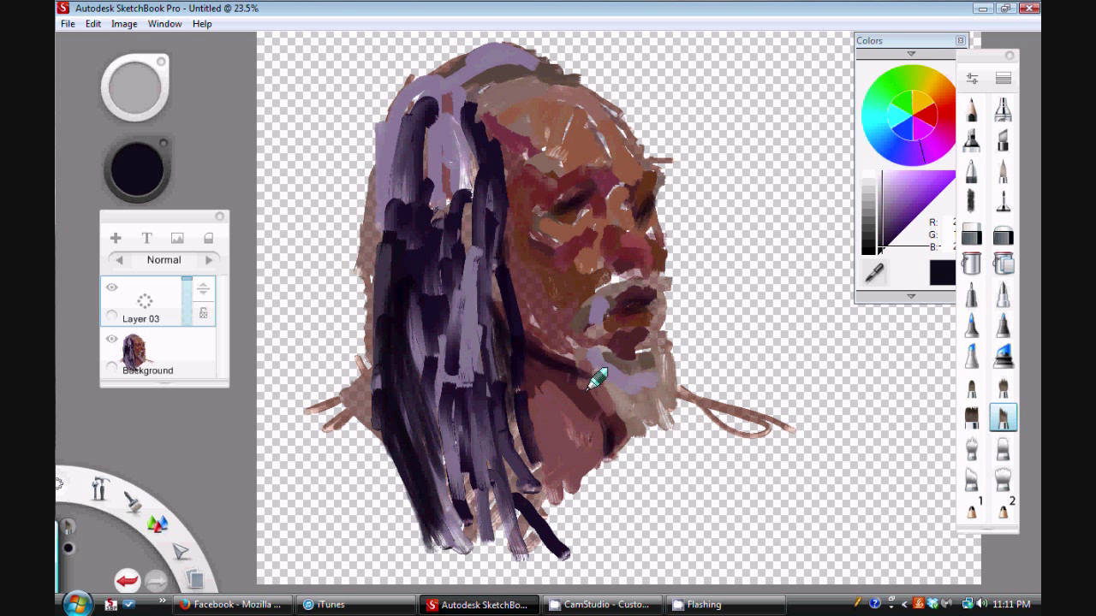
drag(586, 295, 581, 317)
mouse_move(518, 332)
mouse_down()
mouse_move(505, 235)
mouse_move(528, 294)
mouse_move(560, 316)
mouse_up()
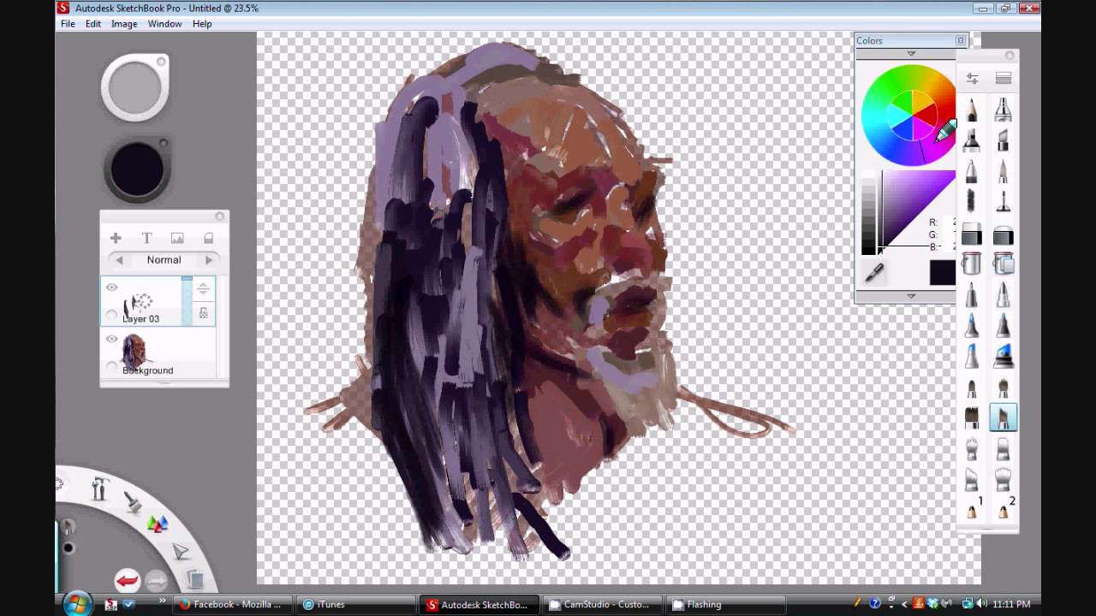
Glaze plum (95, 51, 66) over the cheek, the neck beside the hair and the far side of the forehead.
click(936, 137)
click(891, 224)
mouse_move(572, 272)
mouse_down()
mouse_move(538, 319)
mouse_move(553, 272)
mouse_up()
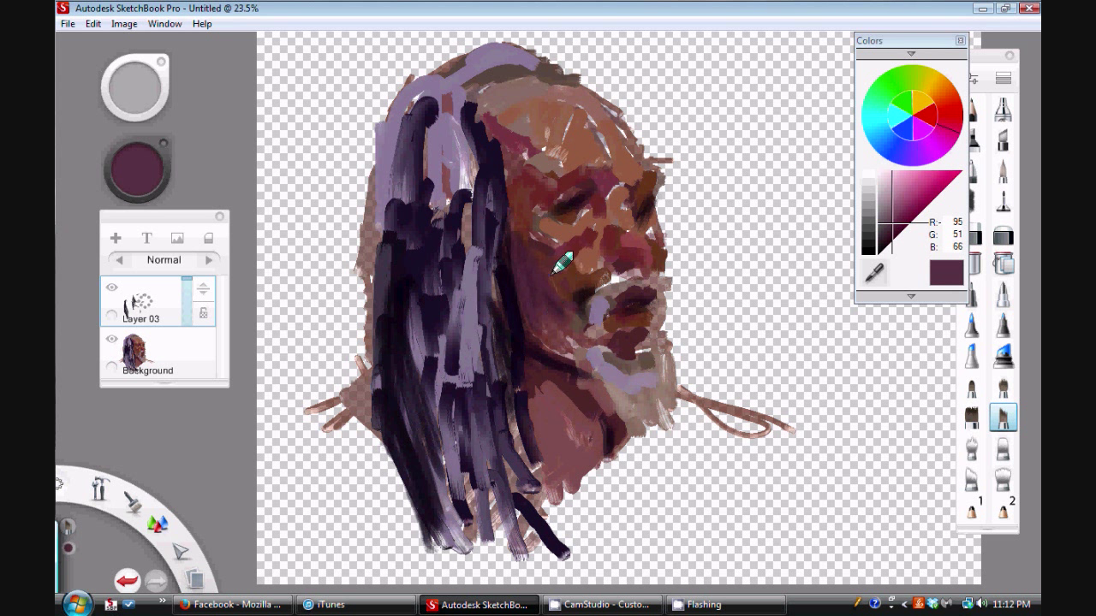
drag(529, 416, 547, 452)
mouse_move(589, 135)
mouse_down()
mouse_move(604, 176)
mouse_move(648, 166)
mouse_move(618, 156)
mouse_up()
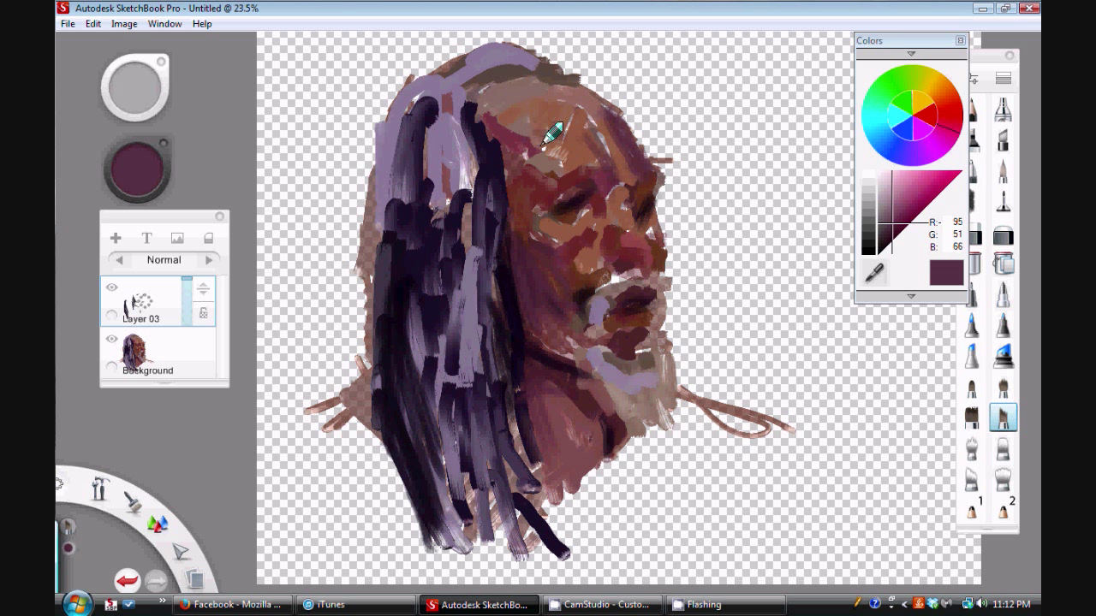
Glaze plum (95, 51, 66) over the forehead, the near eye socket and the far side of the face.
drag(543, 144, 547, 172)
drag(534, 222, 618, 195)
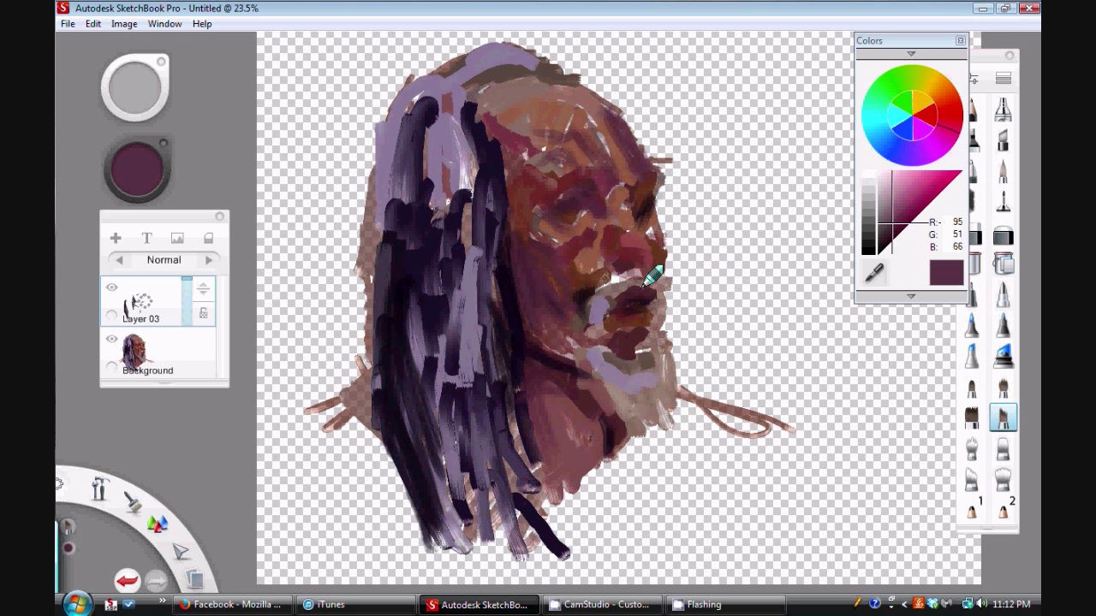
drag(658, 248, 653, 211)
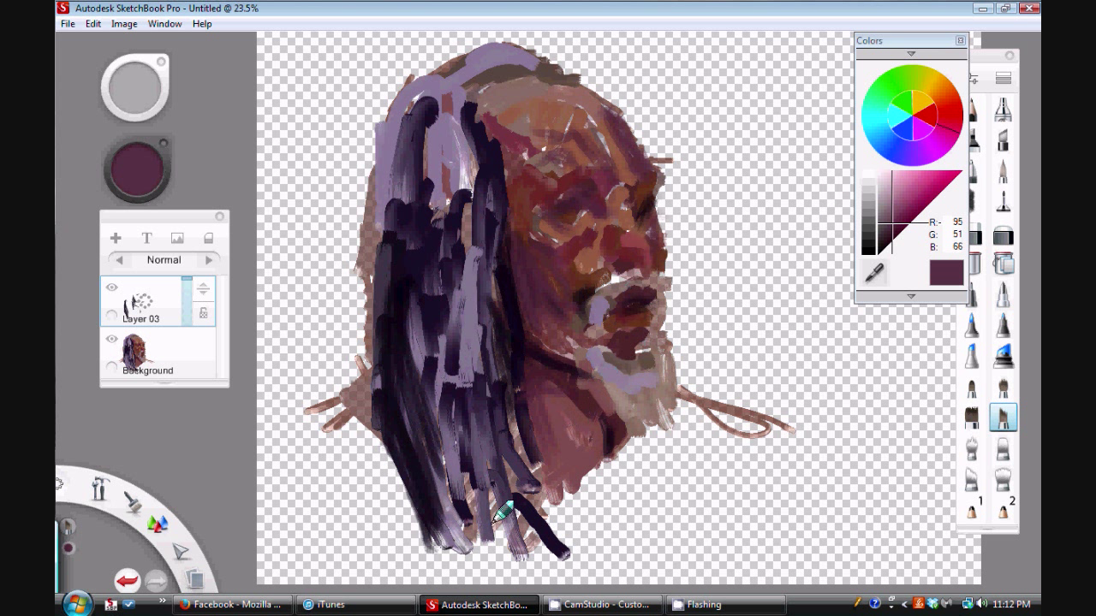
Add a layer beneath the portrait and brush a slate blue (67, 78, 100) backdrop around the head and above the shoulders.
click(878, 144)
drag(884, 222, 885, 210)
click(888, 221)
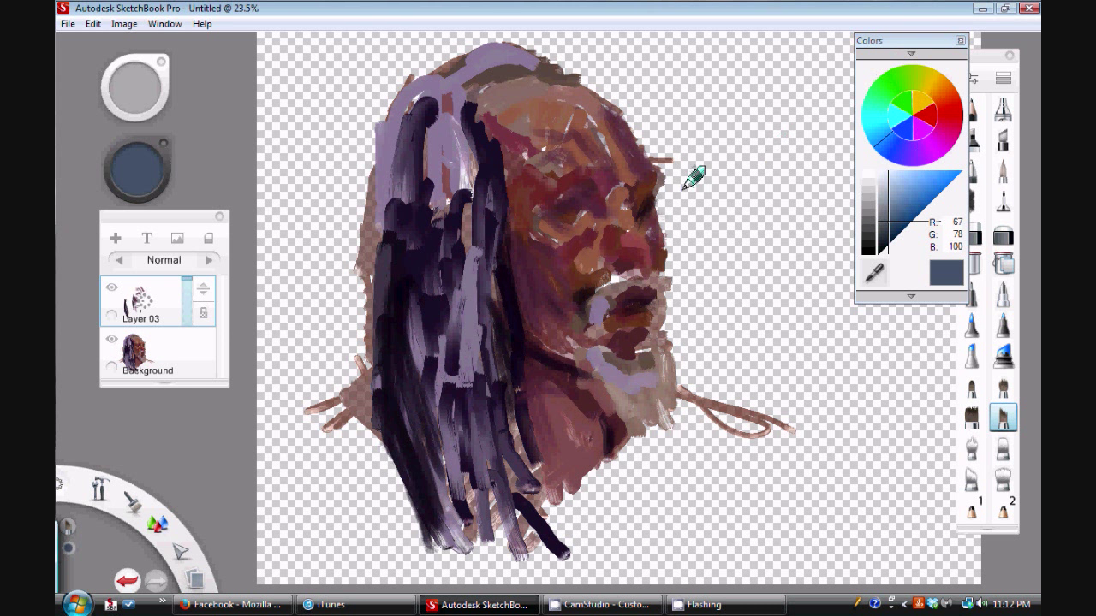
mouse_move(173, 352)
mouse_down()
mouse_move(175, 321)
mouse_move(202, 395)
mouse_up()
mouse_move(737, 133)
mouse_down()
mouse_move(695, 236)
mouse_move(710, 154)
mouse_move(692, 245)
mouse_move(682, 220)
mouse_move(660, 310)
mouse_move(699, 63)
mouse_move(590, 66)
mouse_move(723, 98)
mouse_move(721, 164)
mouse_move(660, 171)
mouse_move(741, 317)
mouse_move(602, 255)
mouse_up()
mouse_move(353, 43)
mouse_down()
mouse_move(363, 293)
mouse_move(299, 185)
mouse_move(292, 205)
mouse_move(316, 365)
mouse_move(357, 401)
mouse_up()
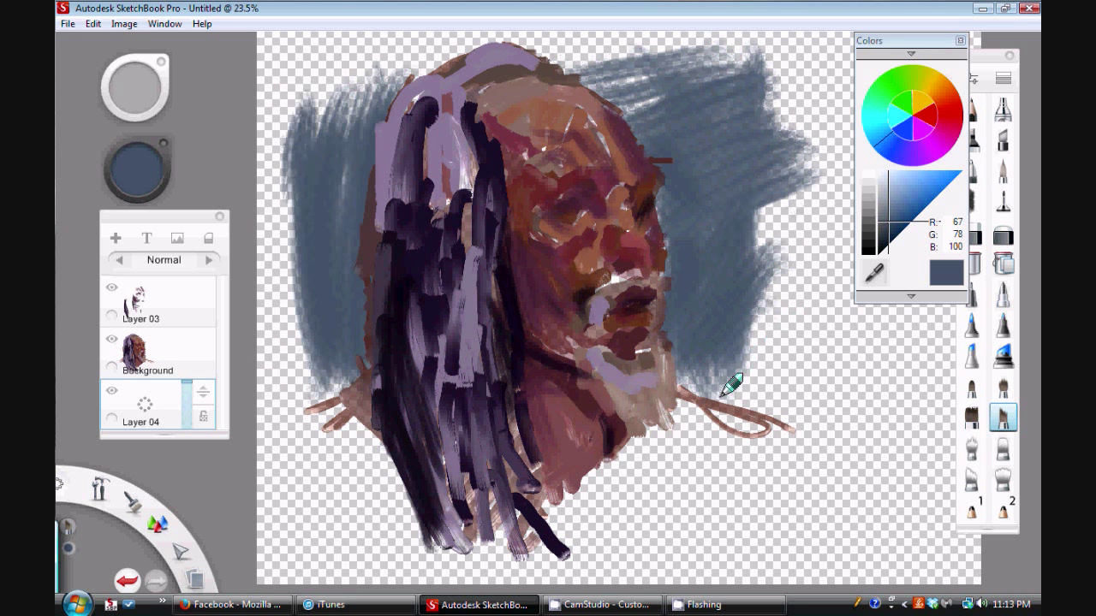
mouse_move(683, 381)
mouse_down()
mouse_move(649, 437)
mouse_move(576, 368)
mouse_move(463, 433)
mouse_move(801, 337)
mouse_move(740, 404)
mouse_up()
mouse_move(298, 104)
mouse_down()
mouse_move(559, 60)
mouse_move(758, 77)
mouse_up()
Paint the shoulders burnt orange (167, 100, 32) on the backdrop layer, and warm the top of the forehead on the Background layer.
click(946, 100)
click(922, 199)
mouse_move(345, 401)
mouse_down()
mouse_move(315, 420)
mouse_move(361, 477)
mouse_move(675, 380)
mouse_move(625, 457)
mouse_move(751, 445)
mouse_move(685, 503)
mouse_move(665, 455)
mouse_move(696, 516)
mouse_move(519, 454)
mouse_up()
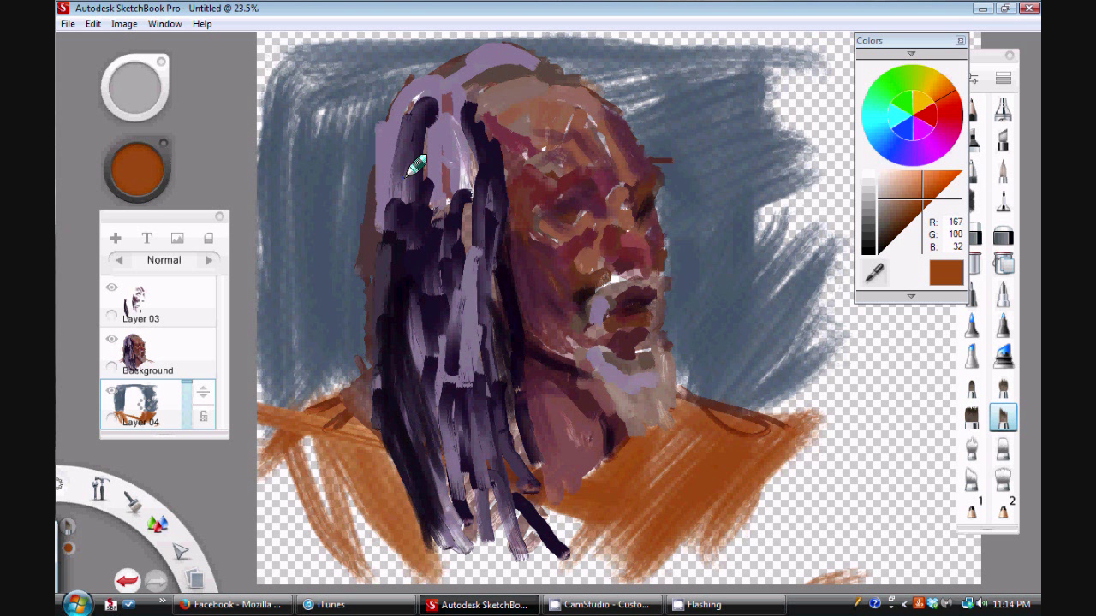
click(152, 352)
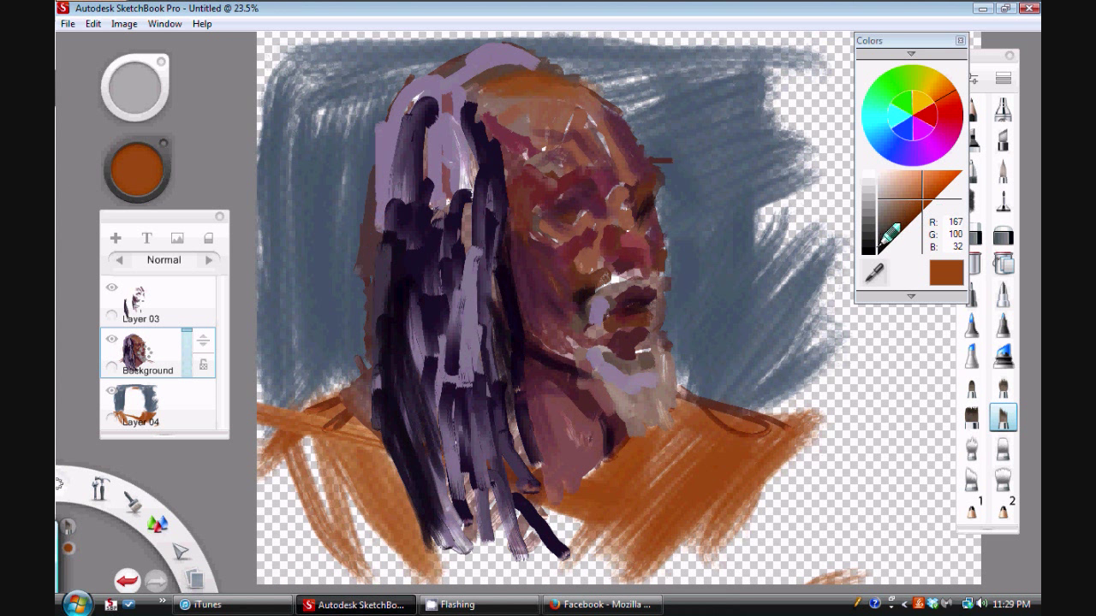
On Layer 03, paint dark brown (51, 31, 12) shadows into the eyes, brow, nose underside and moustache.
alt+click(379, 239)
click(171, 297)
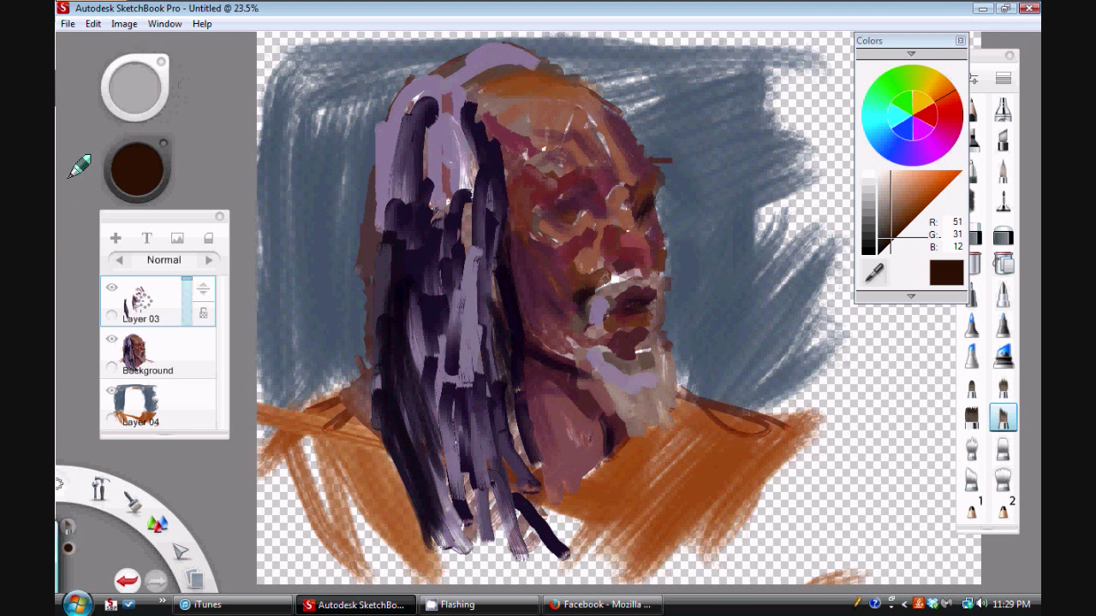
drag(584, 192, 590, 204)
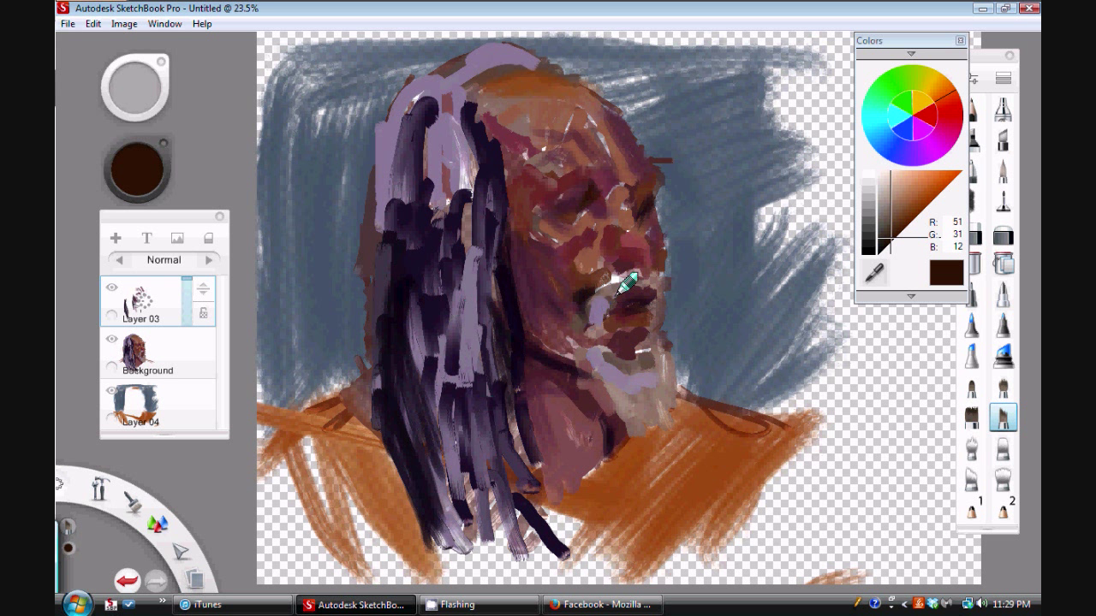
click(126, 581)
drag(613, 301, 577, 320)
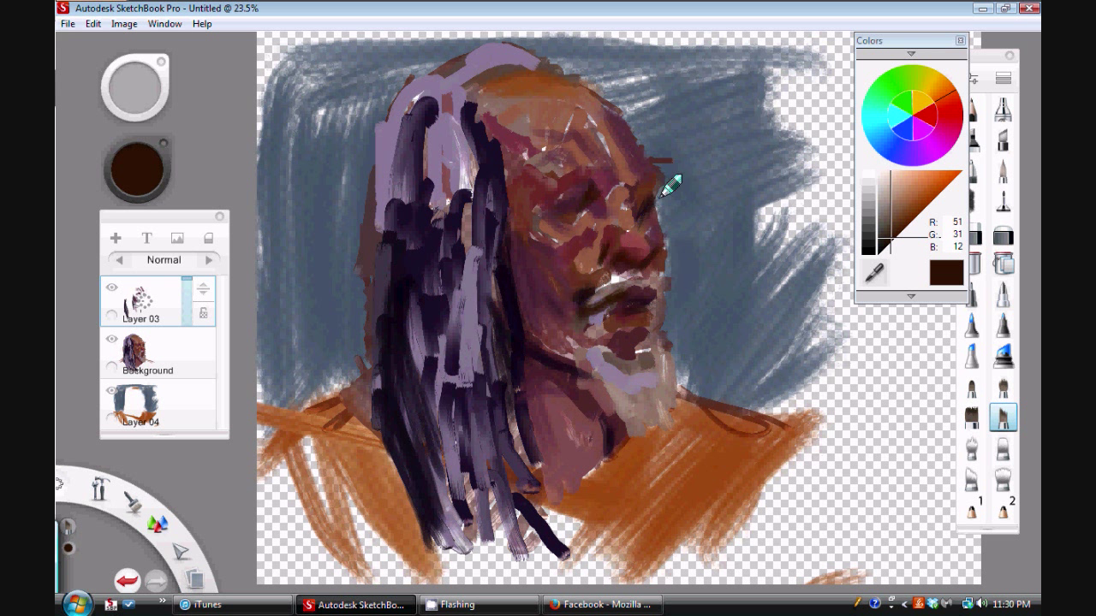
drag(633, 180, 644, 197)
drag(573, 184, 563, 200)
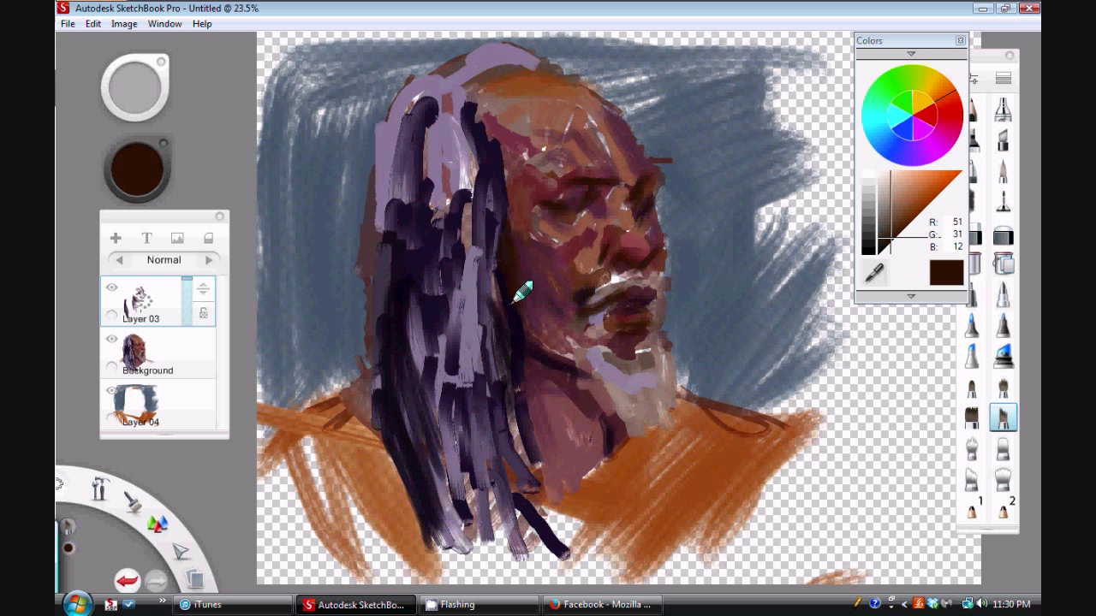
Deepen the hairline, jaw, neck outline, nostril and far eye socket with dark brown (51, 31, 12).
drag(472, 100, 507, 169)
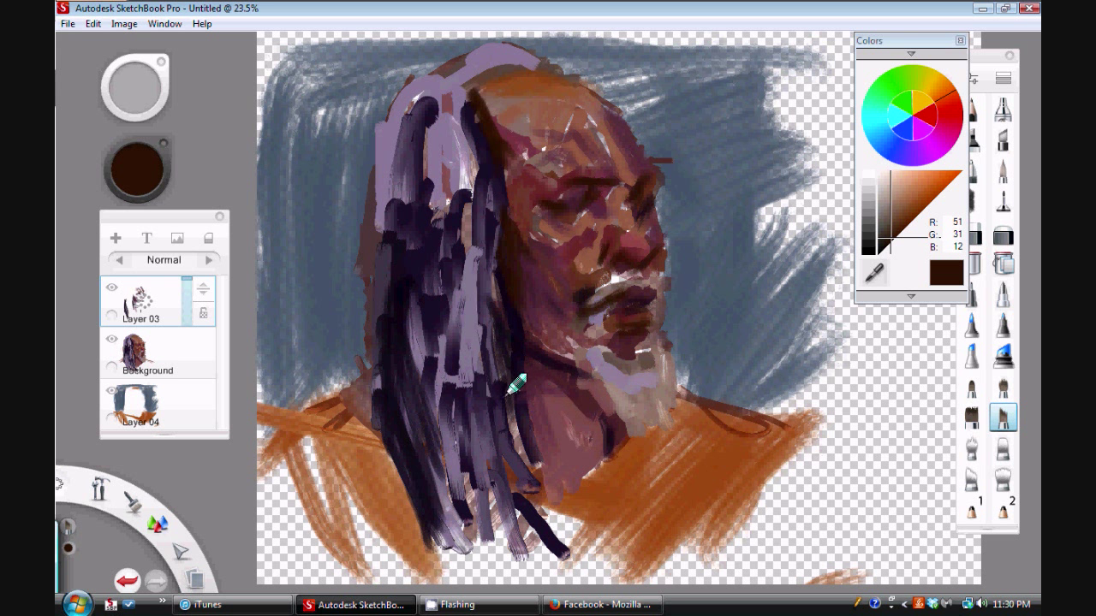
mouse_move(573, 386)
mouse_down()
mouse_move(595, 427)
mouse_move(592, 488)
mouse_move(620, 440)
mouse_move(600, 508)
mouse_up()
drag(474, 482, 618, 451)
drag(606, 254, 632, 262)
drag(638, 190, 631, 224)
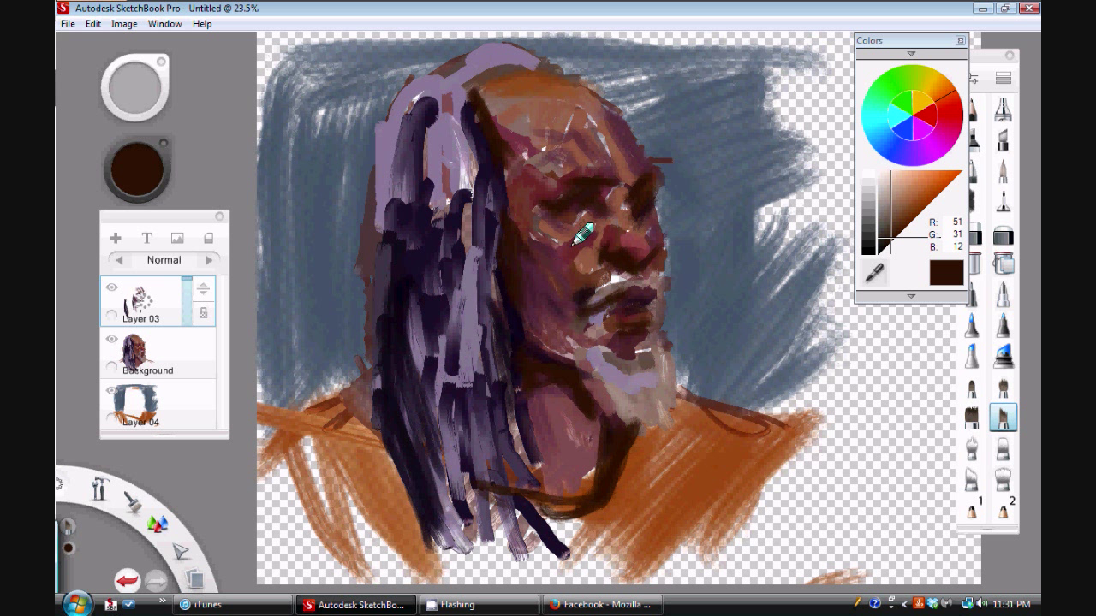
mouse_move(528, 342)
mouse_down()
mouse_move(540, 360)
mouse_move(569, 358)
mouse_up()
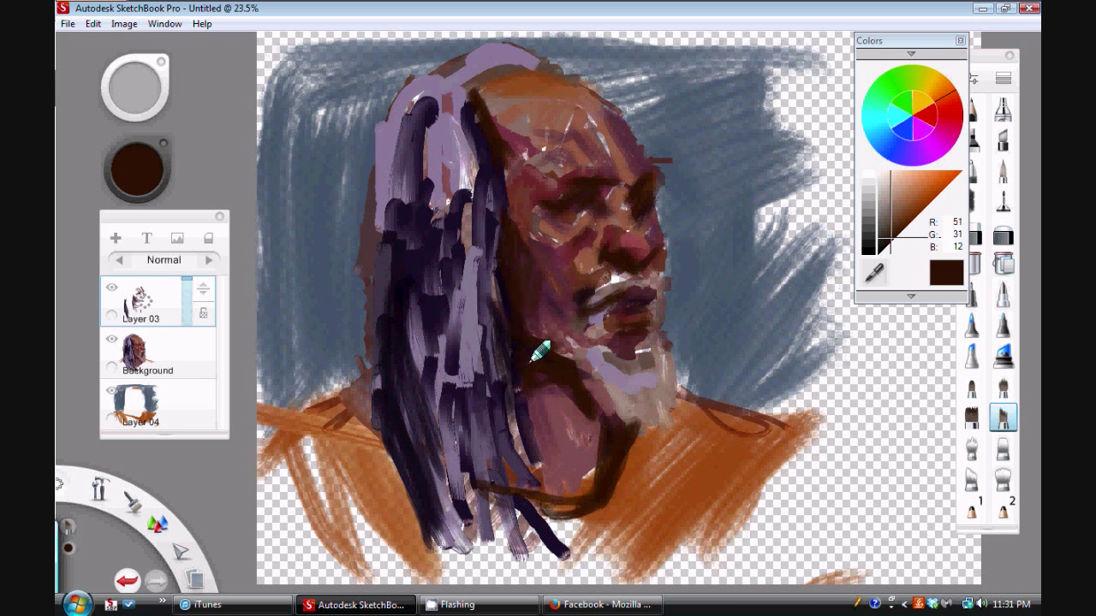
Cover the middle of the hair with long near-black brown (37, 30, 23) strands running down past the neck.
drag(885, 241, 882, 242)
mouse_move(441, 96)
mouse_down()
mouse_move(419, 257)
mouse_move(445, 488)
mouse_up()
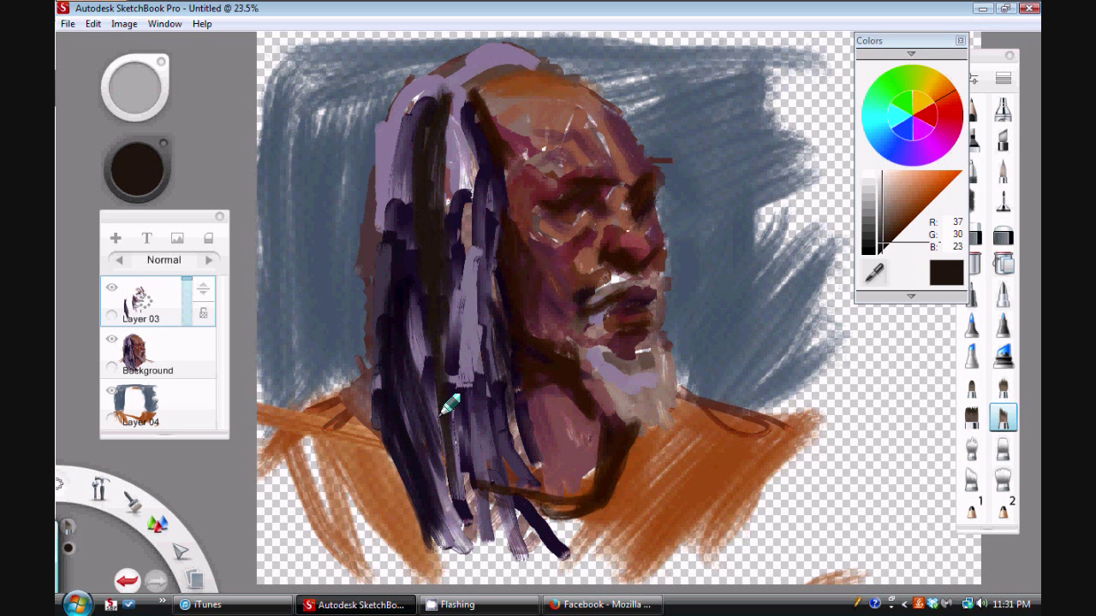
drag(447, 252, 454, 524)
drag(420, 237, 445, 541)
drag(462, 411, 505, 565)
drag(449, 272, 472, 344)
drag(473, 219, 501, 475)
mouse_move(443, 273)
mouse_down()
mouse_move(482, 349)
mouse_move(539, 583)
mouse_up()
drag(464, 466, 495, 562)
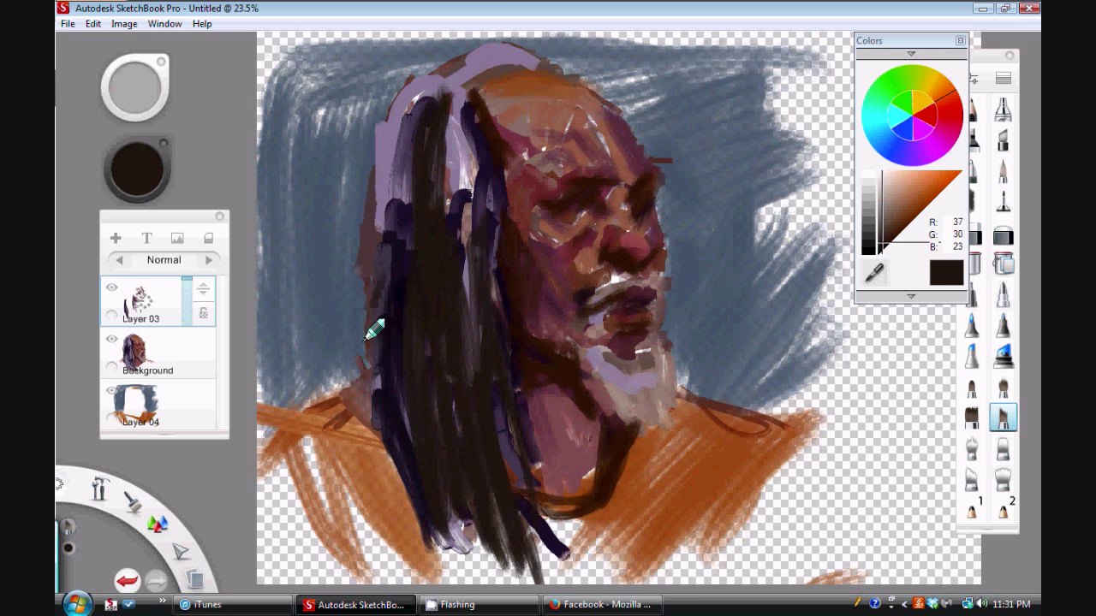
Extend the near-black brown strands along the back edge of the hair and over the top of the head.
drag(377, 238, 366, 392)
drag(358, 257, 364, 397)
mouse_move(380, 163)
mouse_down()
mouse_move(422, 570)
mouse_move(434, 572)
mouse_up()
drag(397, 92, 366, 203)
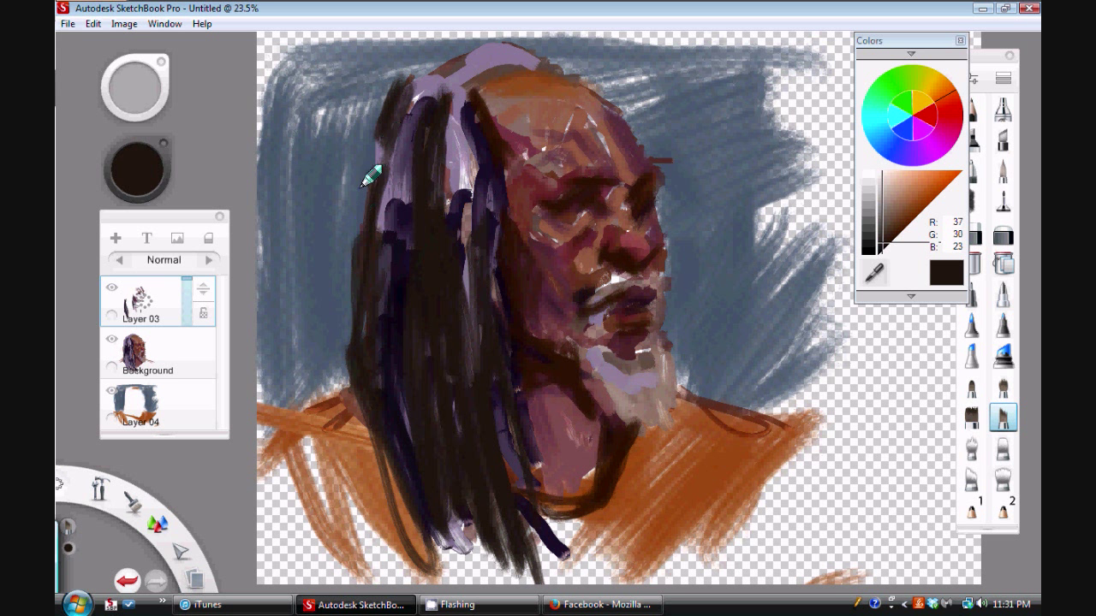
drag(402, 102, 358, 255)
mouse_move(455, 78)
mouse_down()
mouse_move(476, 61)
mouse_move(548, 96)
mouse_up()
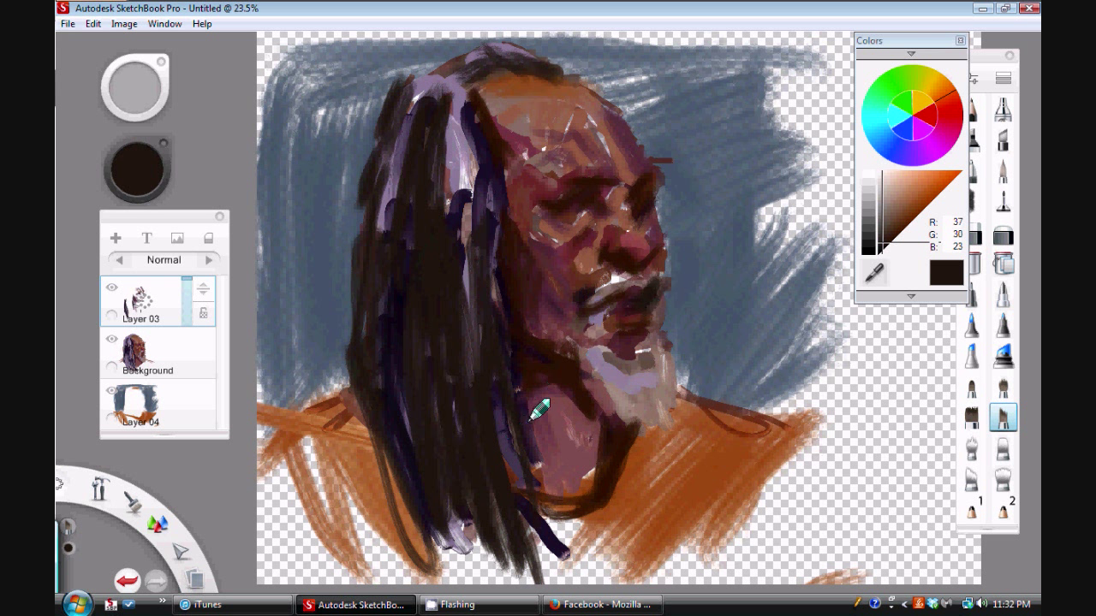
Shade the temple, brow, far forehead edge and neck with medium-dark brown (67, 50, 32).
mouse_move(508, 205)
mouse_down()
mouse_move(516, 227)
mouse_move(539, 176)
mouse_up()
click(889, 233)
drag(507, 137, 517, 178)
drag(517, 221, 554, 235)
mouse_move(533, 137)
mouse_down()
mouse_move(519, 171)
mouse_move(477, 268)
mouse_move(674, 278)
mouse_move(616, 209)
mouse_move(578, 240)
mouse_move(612, 174)
mouse_up()
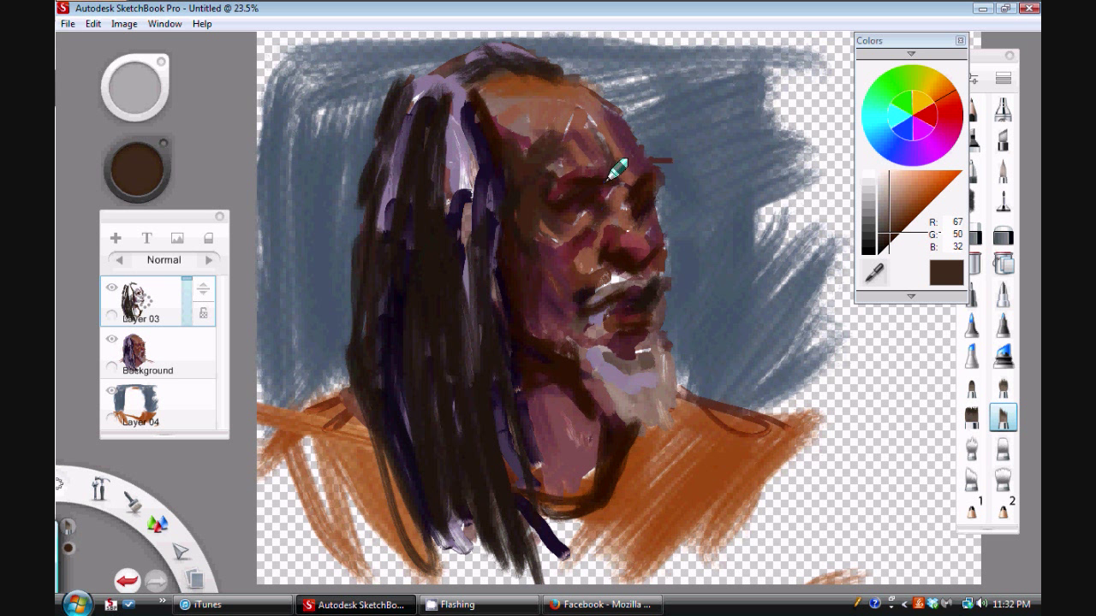
drag(620, 123, 627, 155)
mouse_move(537, 394)
mouse_down()
mouse_move(546, 419)
mouse_move(580, 437)
mouse_move(589, 483)
mouse_up()
mouse_move(517, 426)
mouse_down()
mouse_move(537, 492)
mouse_move(516, 477)
mouse_up()
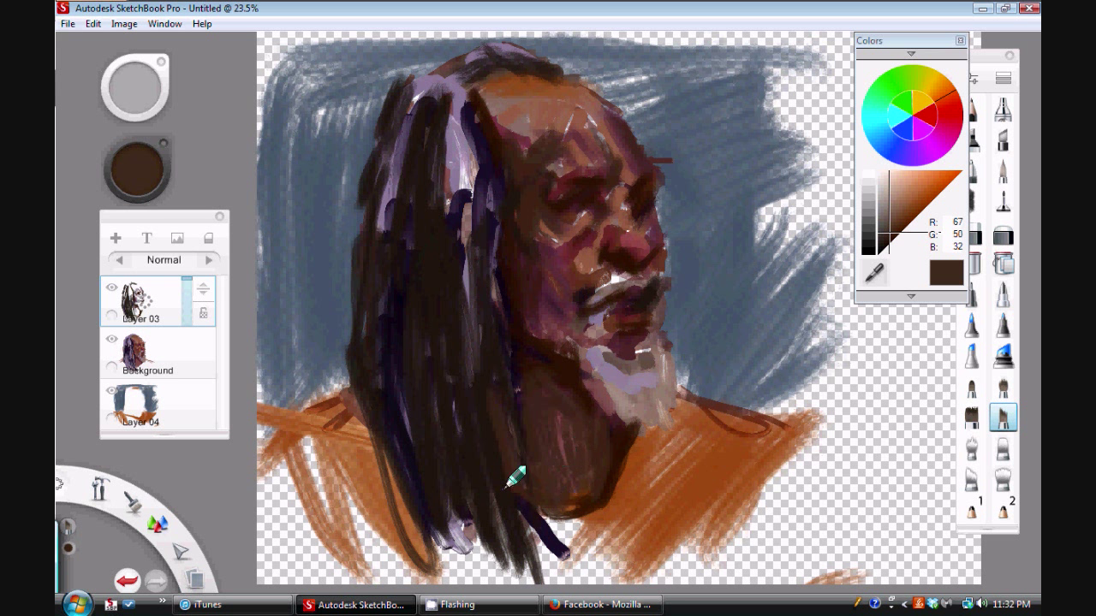
Add dark red-brown (67, 33, 19) shadows to the shoulder beside the hair, the collar, the jaw and the mouth area.
click(950, 128)
click(893, 233)
drag(346, 399, 377, 460)
mouse_move(638, 425)
mouse_down()
mouse_move(611, 507)
mouse_move(524, 532)
mouse_up()
drag(602, 507, 604, 540)
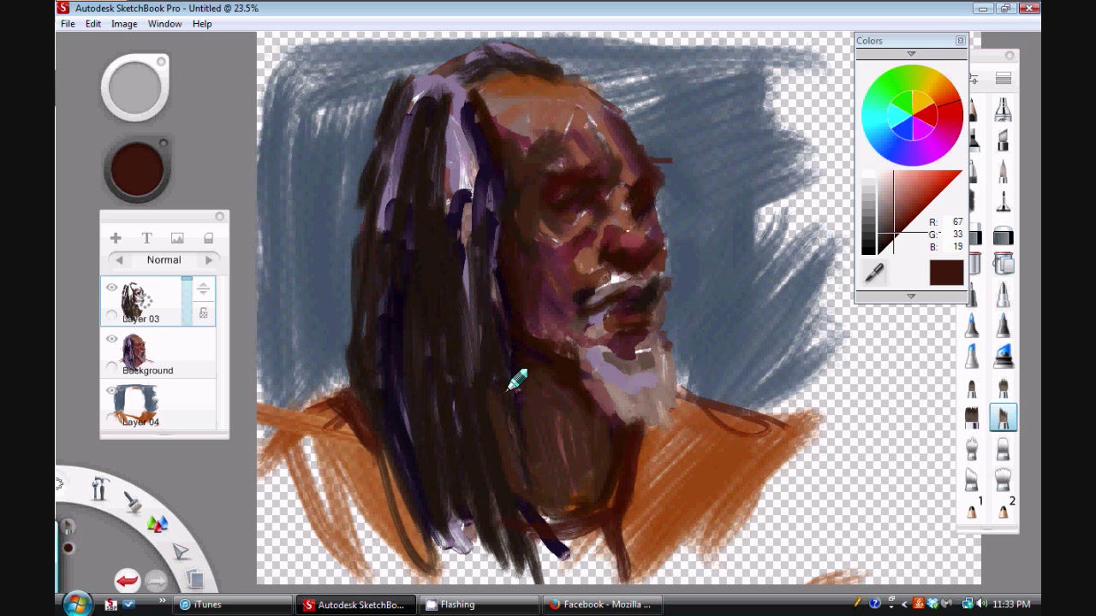
mouse_move(522, 396)
mouse_down()
mouse_move(535, 334)
mouse_move(565, 392)
mouse_move(559, 365)
mouse_move(608, 340)
mouse_up()
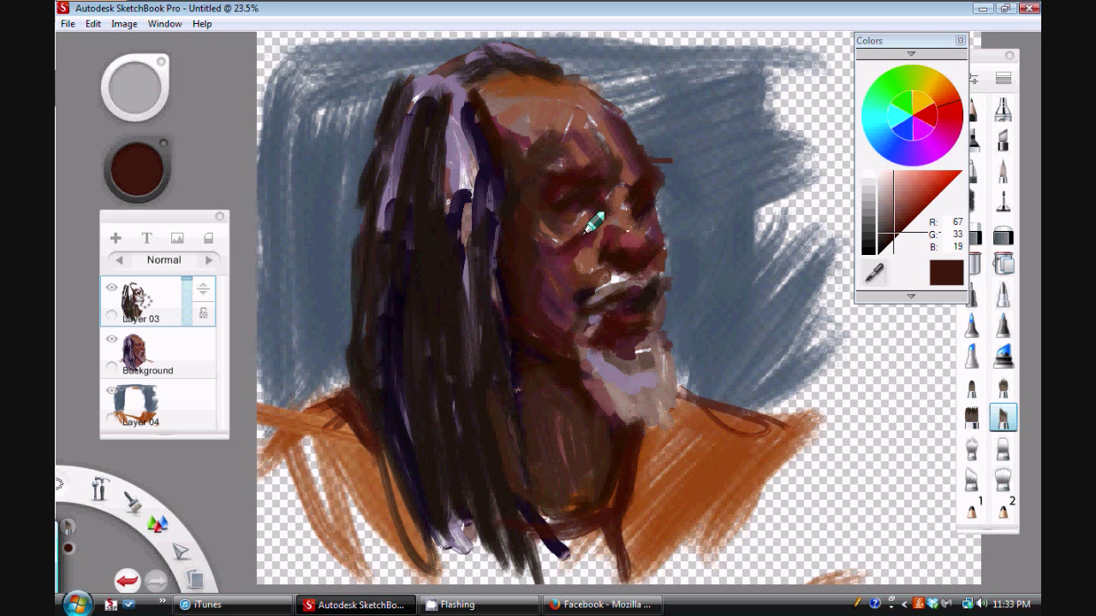
Paint ochre (151, 114, 60) on the forehead and brow, and red-brown (118, 50, 19) over the cheek, eyelid and nose bridge.
click(945, 90)
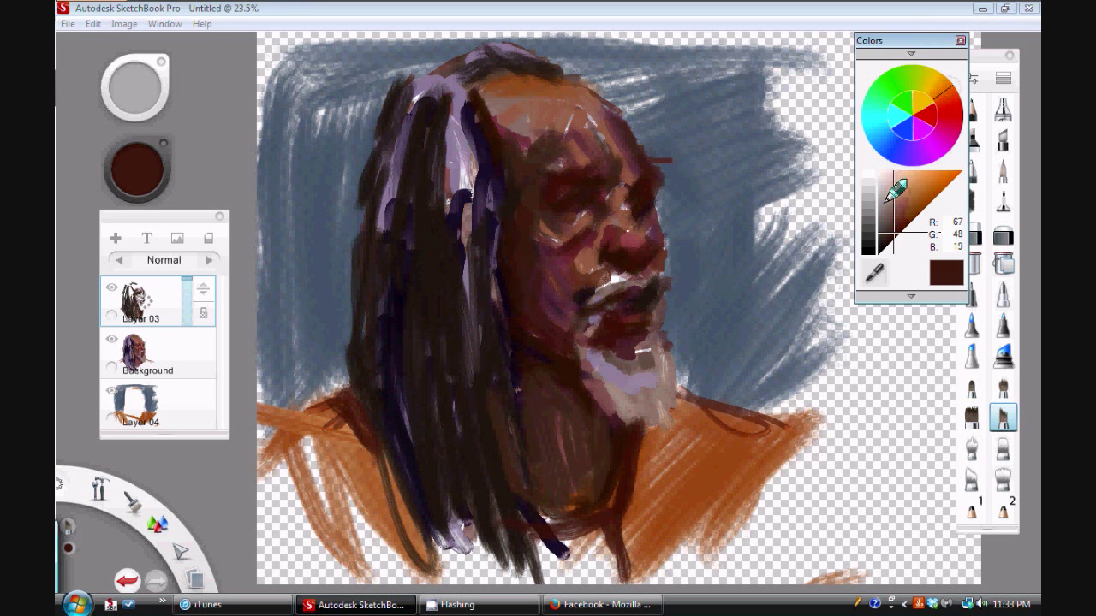
click(912, 184)
click(908, 205)
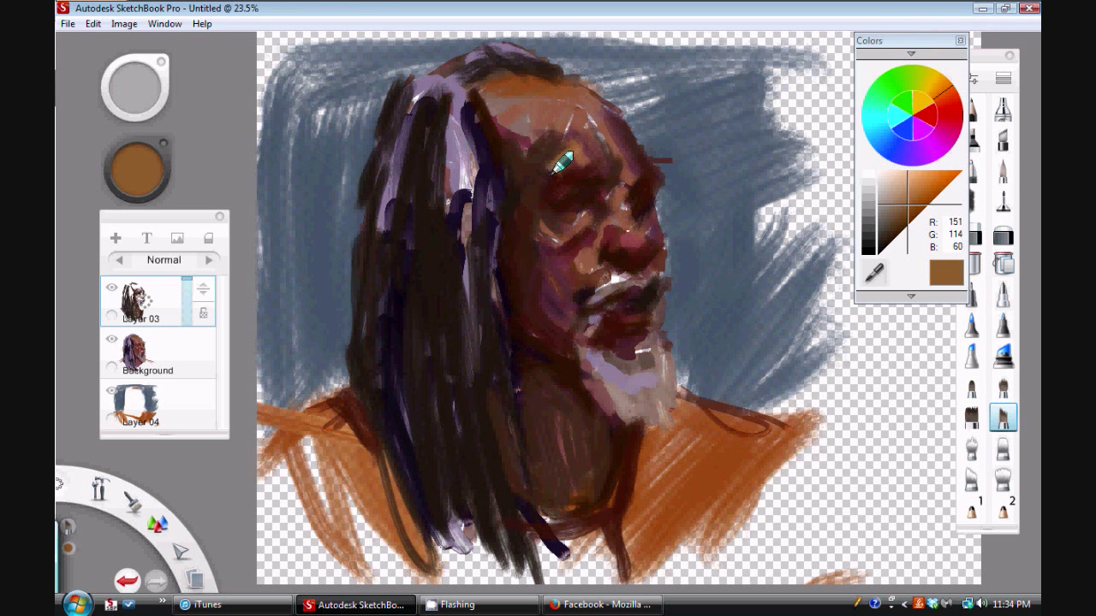
click(940, 108)
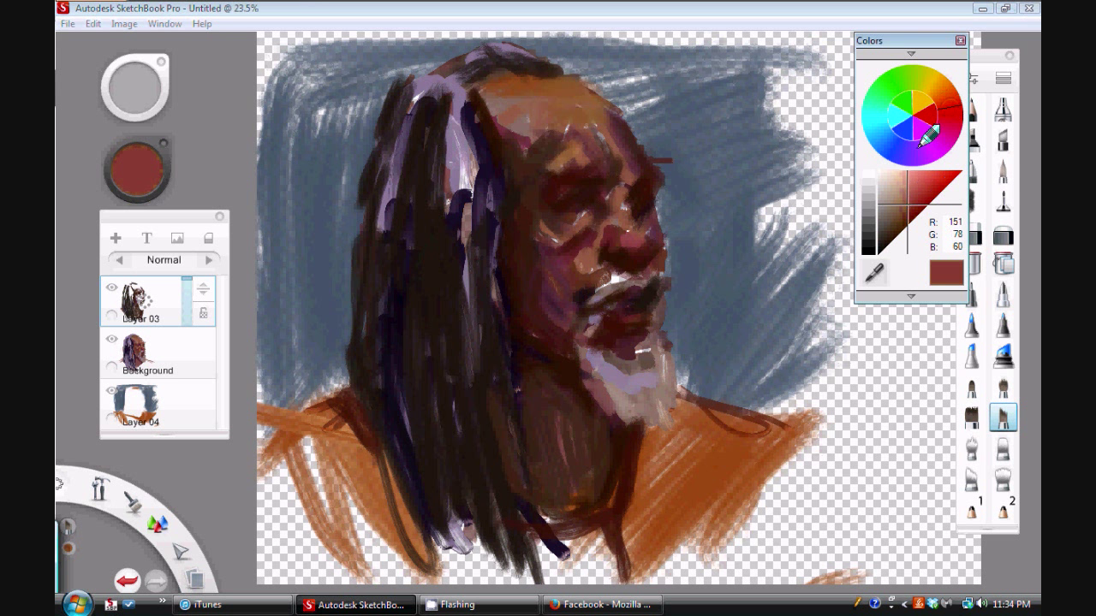
click(910, 209)
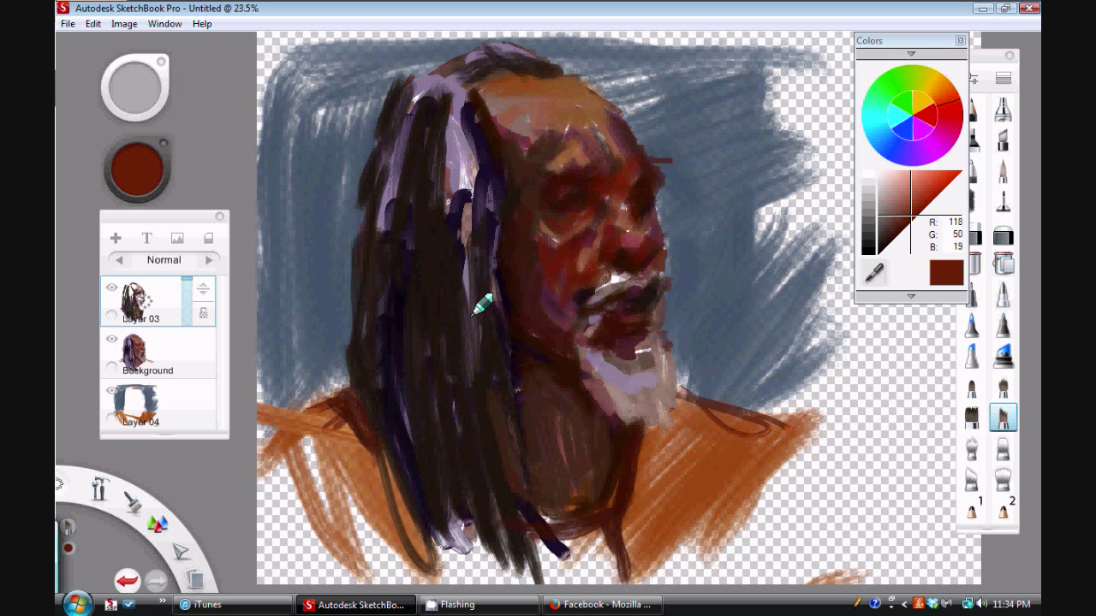
Sample the backdrop blue and trim the outline of the face, the beard edge and the back of the head with it.
click(871, 281)
click(732, 355)
mouse_move(656, 195)
mouse_down()
mouse_move(650, 167)
mouse_move(663, 237)
mouse_up()
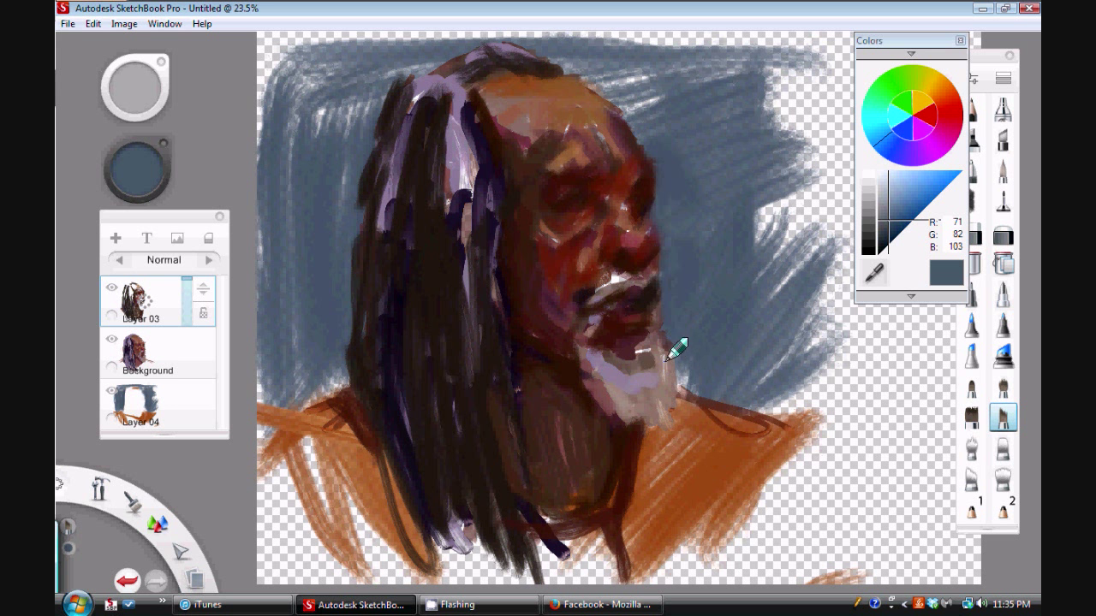
drag(669, 357, 693, 401)
drag(419, 65, 374, 100)
drag(438, 53, 332, 133)
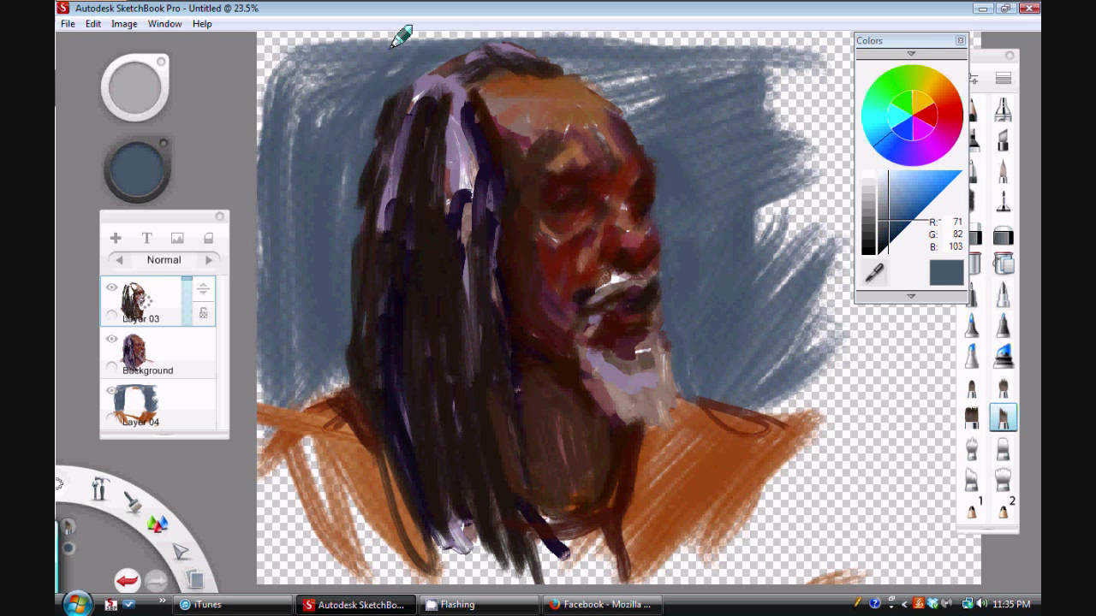
Add pale blue-grey highlights to the front hairline, the moustache and the near side of the beard.
click(891, 206)
drag(490, 81, 538, 93)
drag(591, 320, 572, 364)
click(884, 213)
mouse_move(612, 289)
mouse_down()
mouse_move(624, 295)
mouse_move(592, 305)
mouse_up()
Brighten the cheek, brow and nose with warm red (211, 110, 67), and model the eye area and lips with deeper red (167, 87, 53).
click(939, 108)
drag(907, 193, 925, 184)
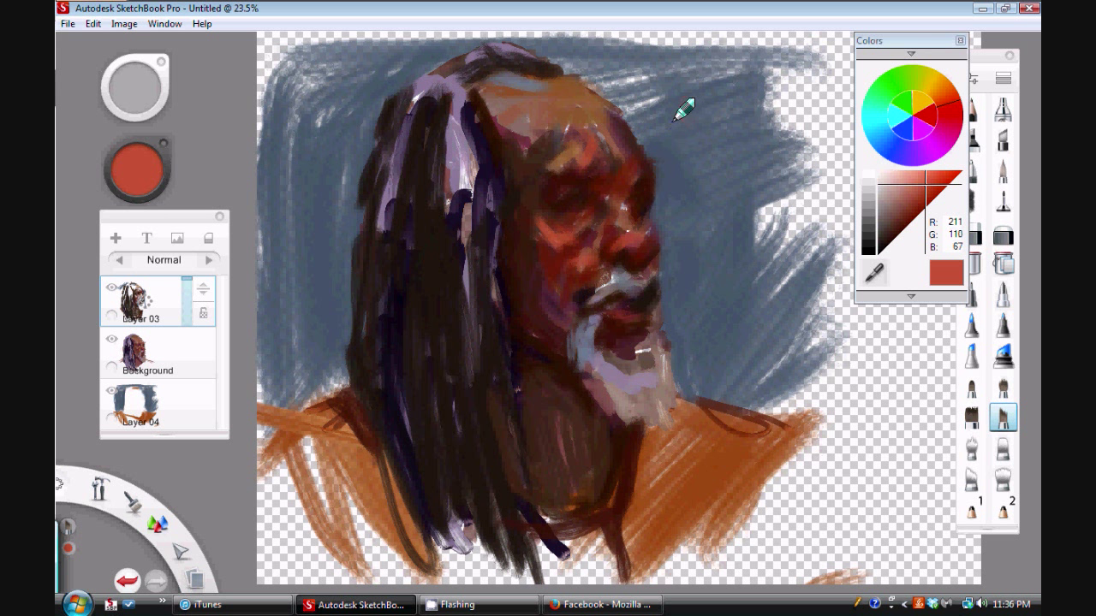
alt+click(514, 219)
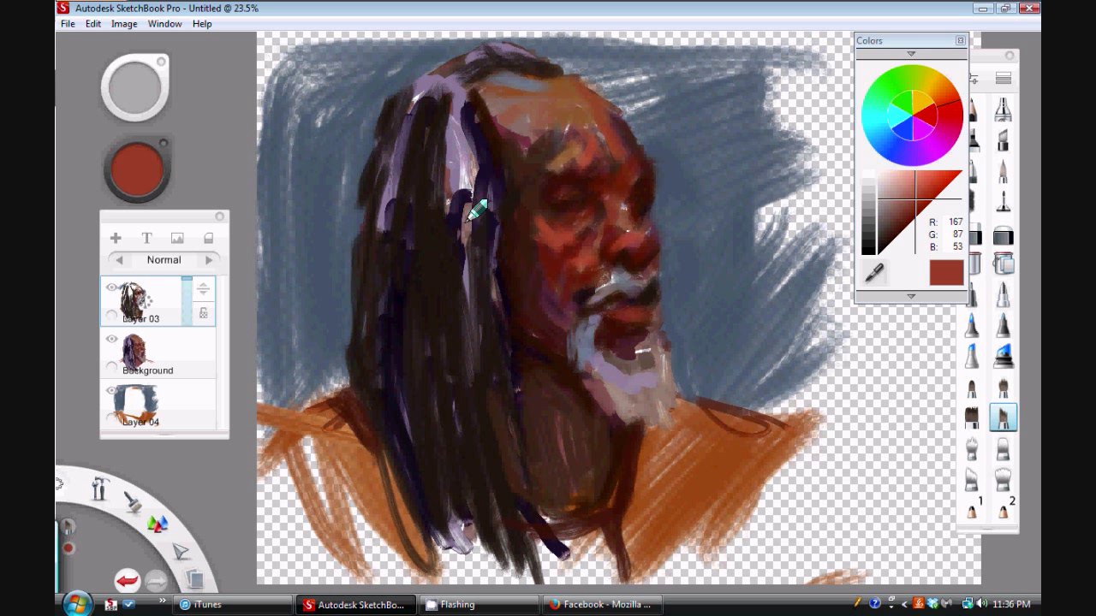
mouse_move(128, 94)
mouse_down()
mouse_move(95, 160)
mouse_move(79, 161)
mouse_up()
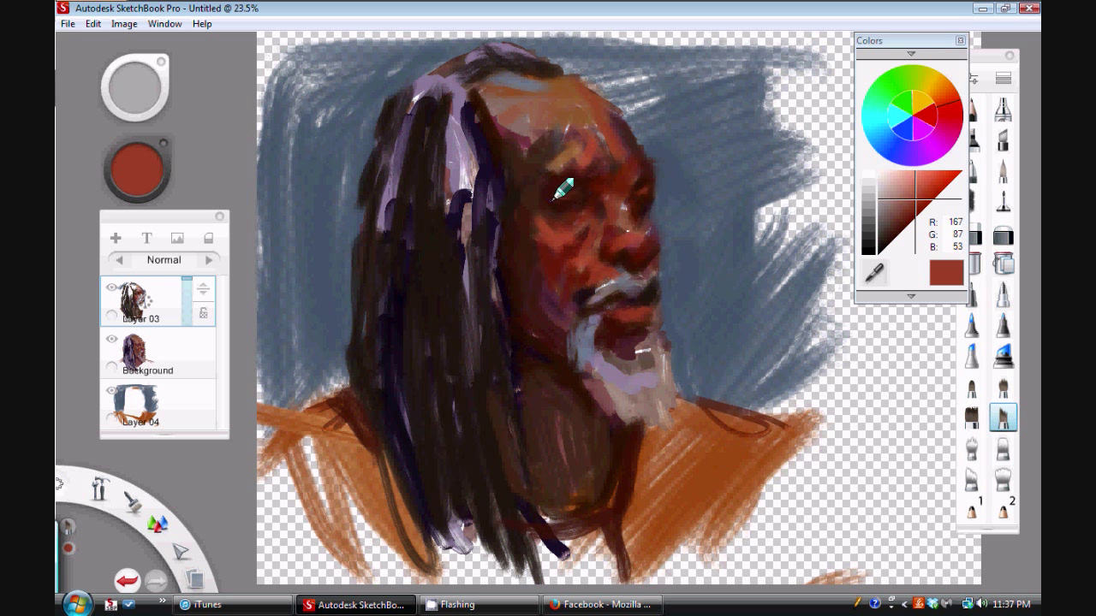
Blend muted brown (104, 65, 49) along the hairline and across the forehead.
click(901, 208)
click(896, 221)
drag(484, 103, 506, 138)
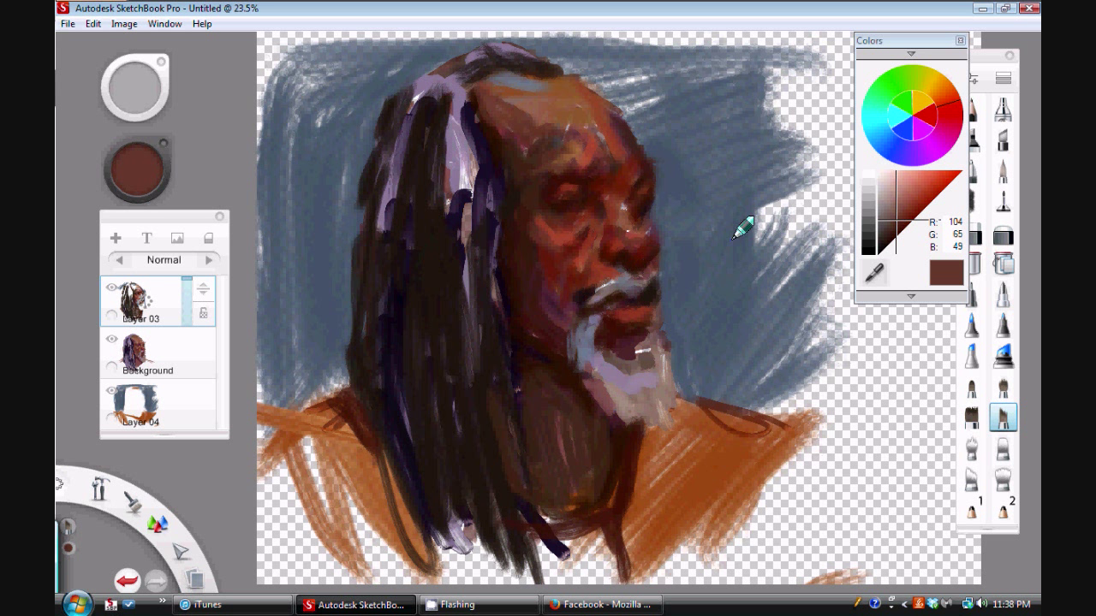
Soften the moustache and the near edge of the beard with grey-brown (74, 64, 60).
click(878, 224)
mouse_move(632, 281)
mouse_down()
mouse_move(594, 309)
mouse_move(637, 299)
mouse_up()
click(881, 229)
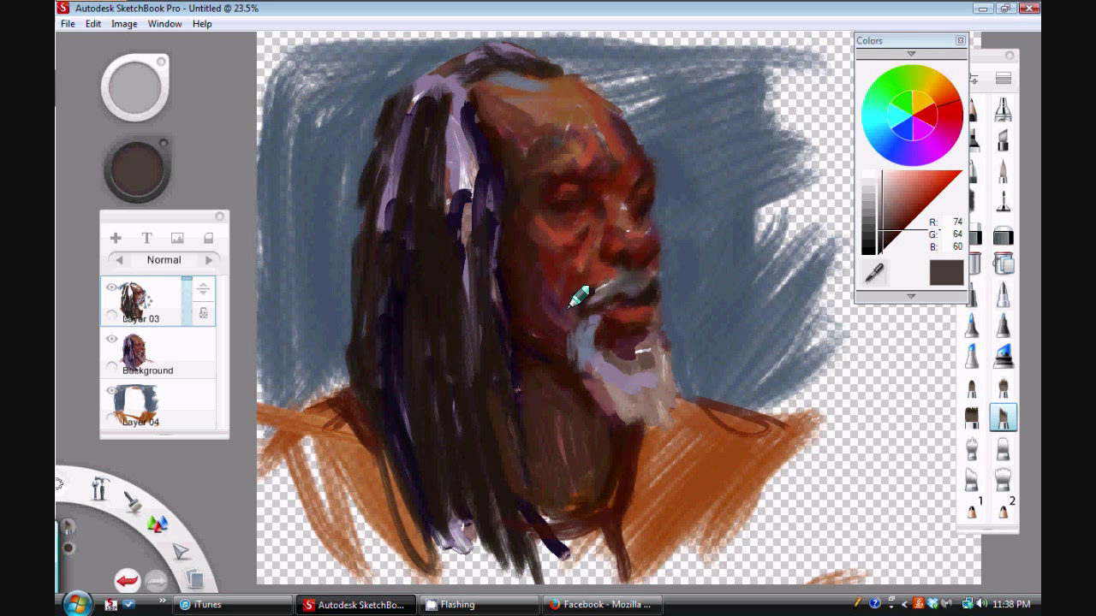
drag(562, 331, 559, 353)
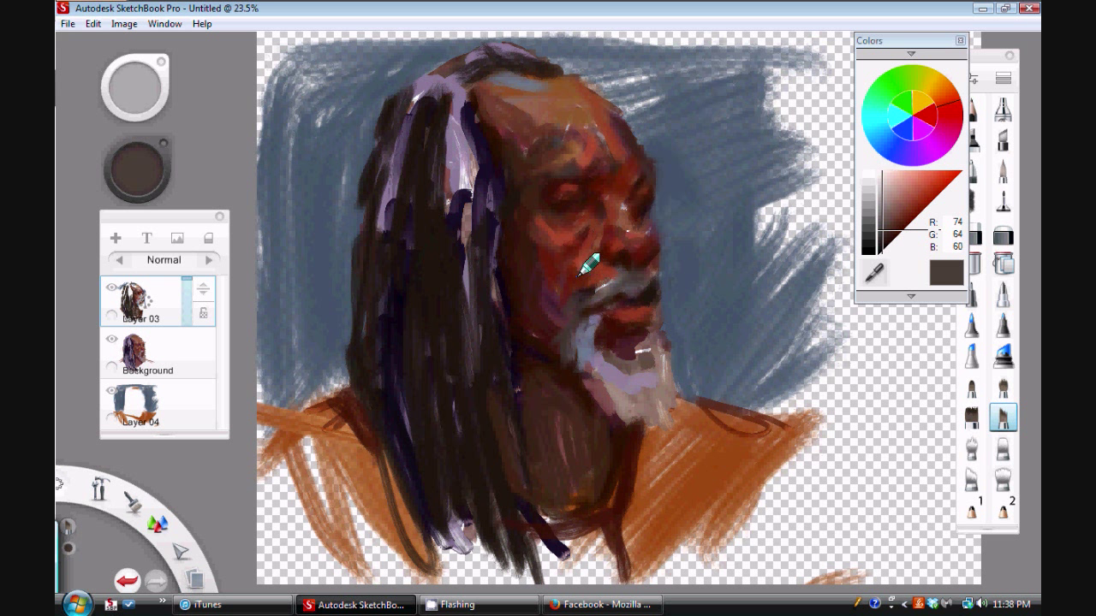
Glaze red-browns (139, 72, 44) and (114, 58, 35) over the forehead, cheek and nose to unify the skin.
click(909, 208)
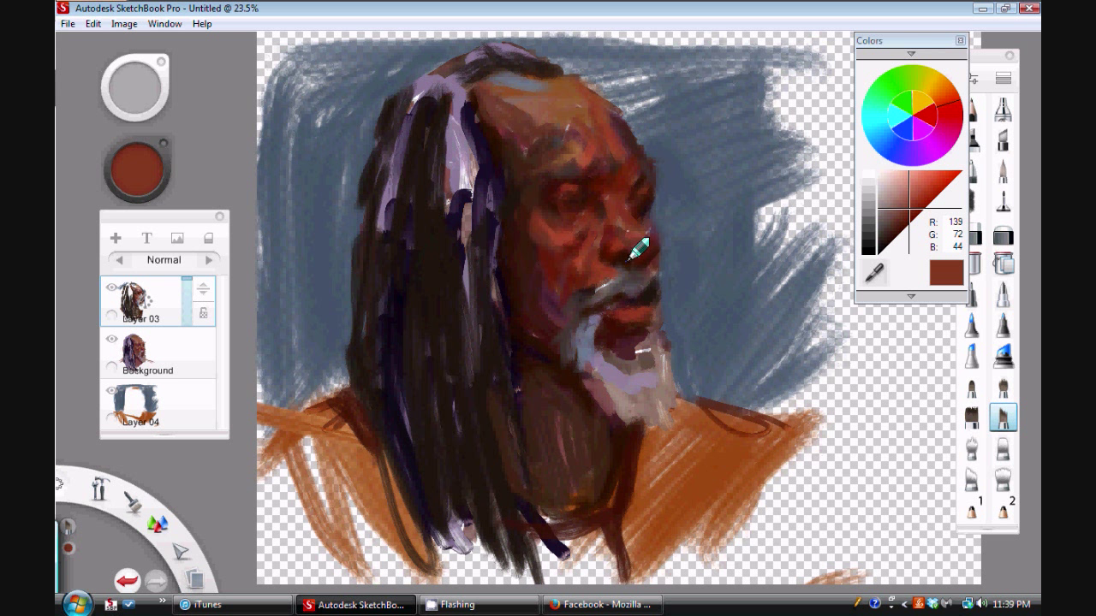
click(903, 218)
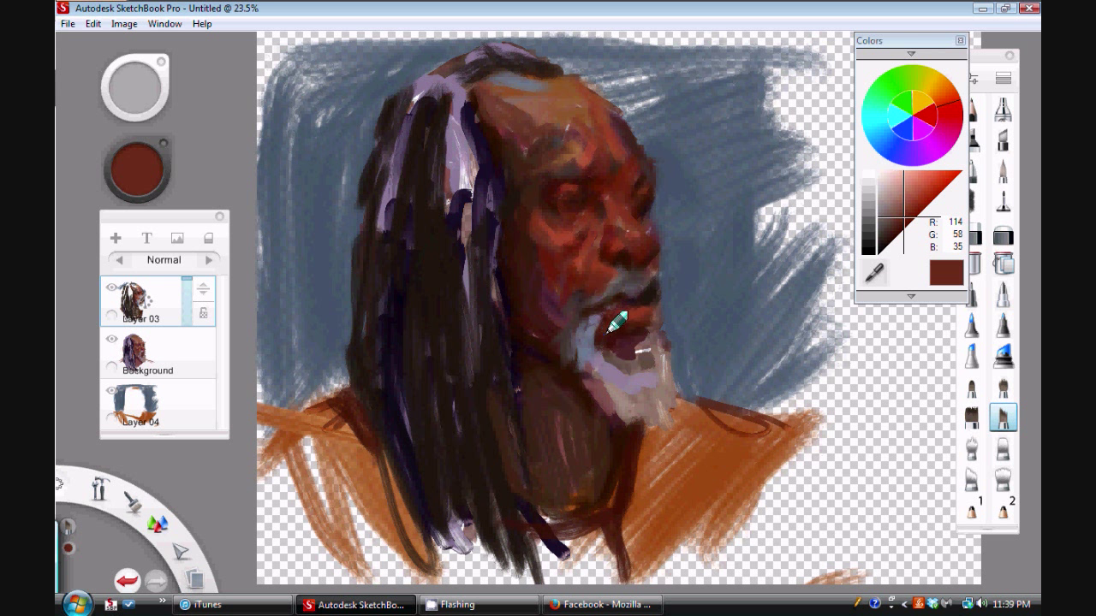
Darken the mouth and chin shadow with dark brown (51, 33, 26), and tint the lower face with deep crimson (123, 44, 45).
alt+click(537, 357)
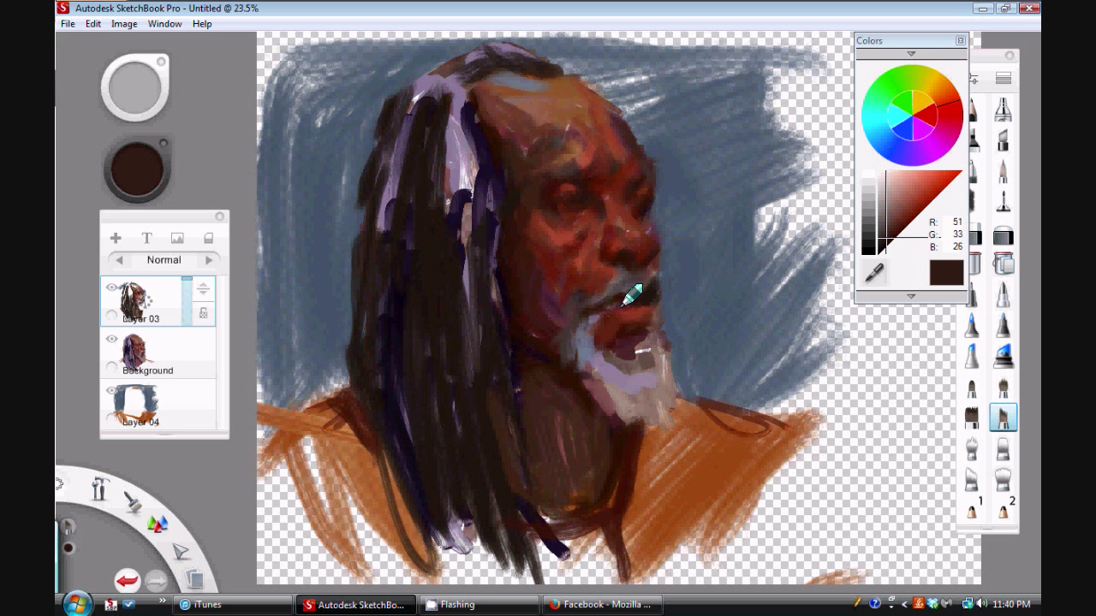
mouse_move(627, 349)
mouse_down()
mouse_move(631, 362)
mouse_move(640, 354)
mouse_up()
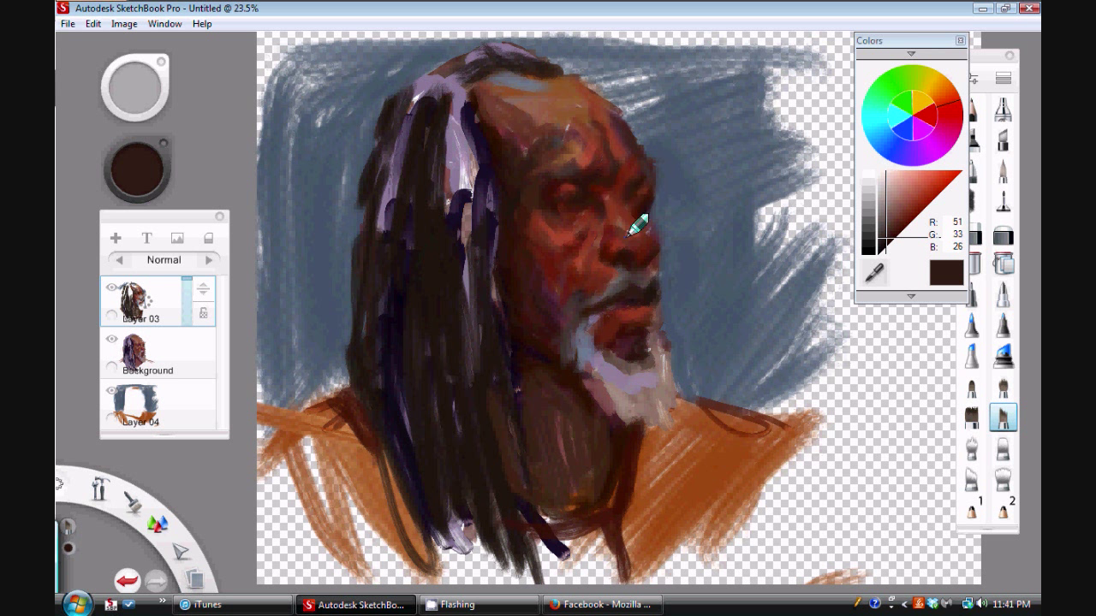
click(896, 216)
click(940, 116)
click(904, 215)
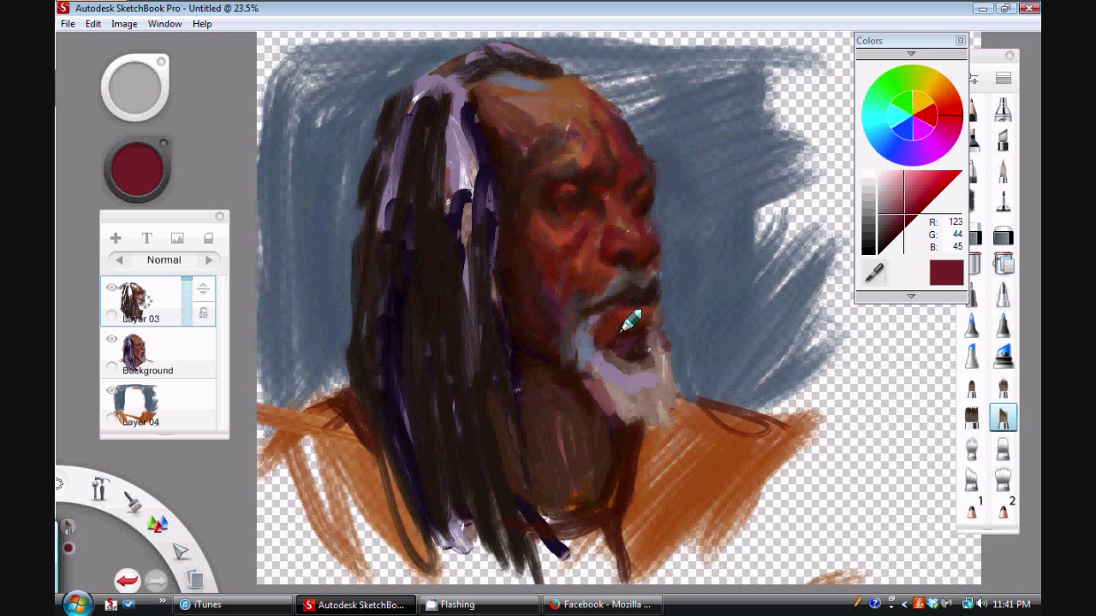
Shade the lips, brow and cheek with muted maroons (102, 51, 52) and (79, 39, 40), and warm the forehead with brown (139, 96, 60).
click(896, 221)
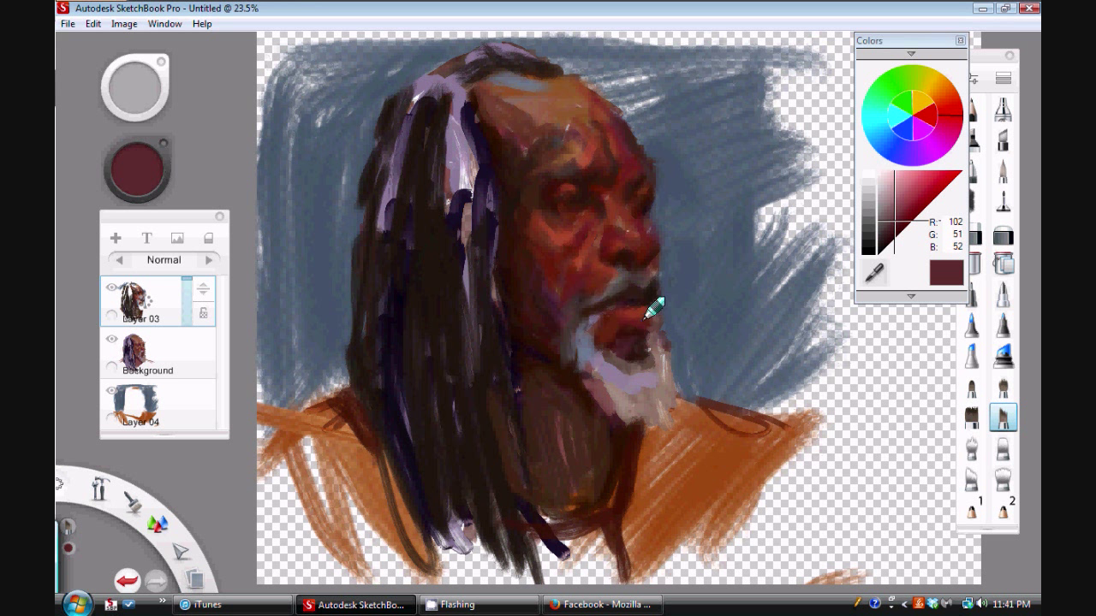
click(891, 229)
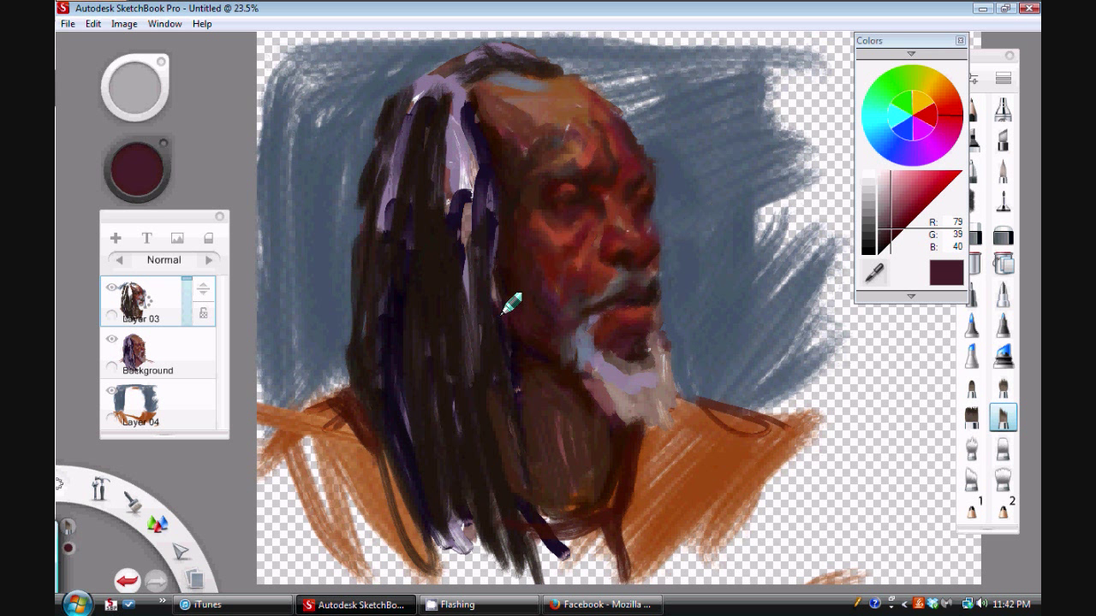
alt+click(575, 290)
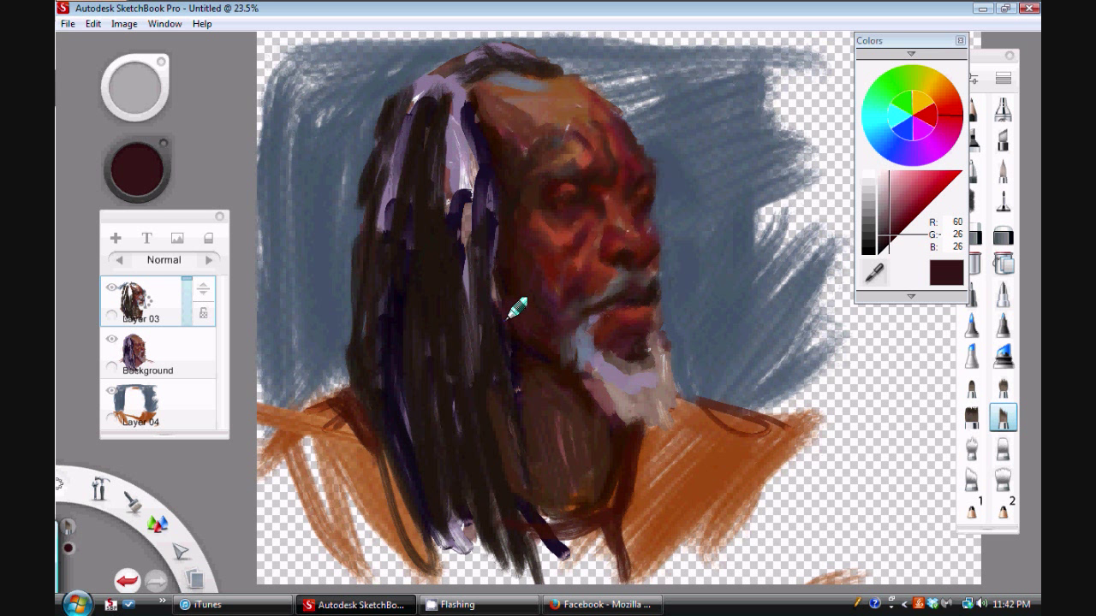
alt+click(606, 231)
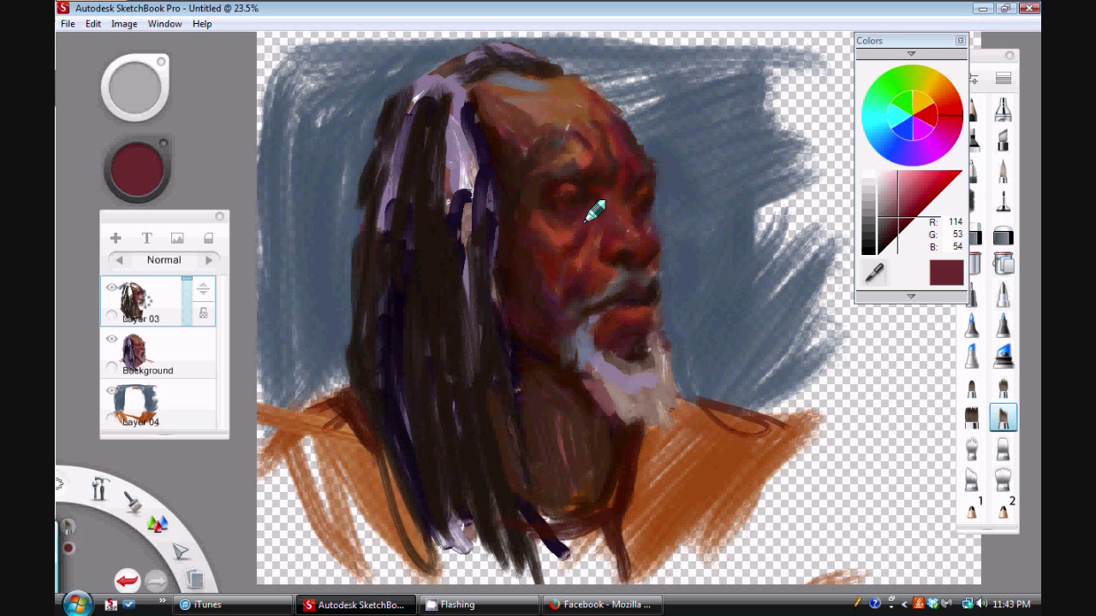
click(941, 101)
click(903, 208)
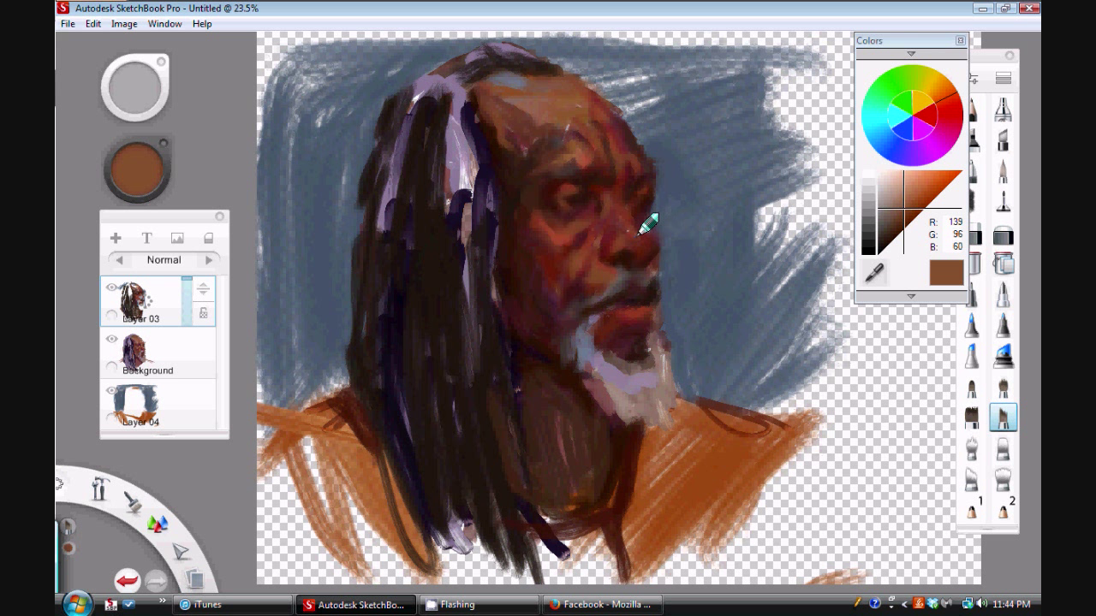
Cover the lilac hair at the crown and upper locks with dark brown (46, 36, 28).
click(883, 242)
drag(432, 179, 425, 123)
drag(400, 87, 465, 57)
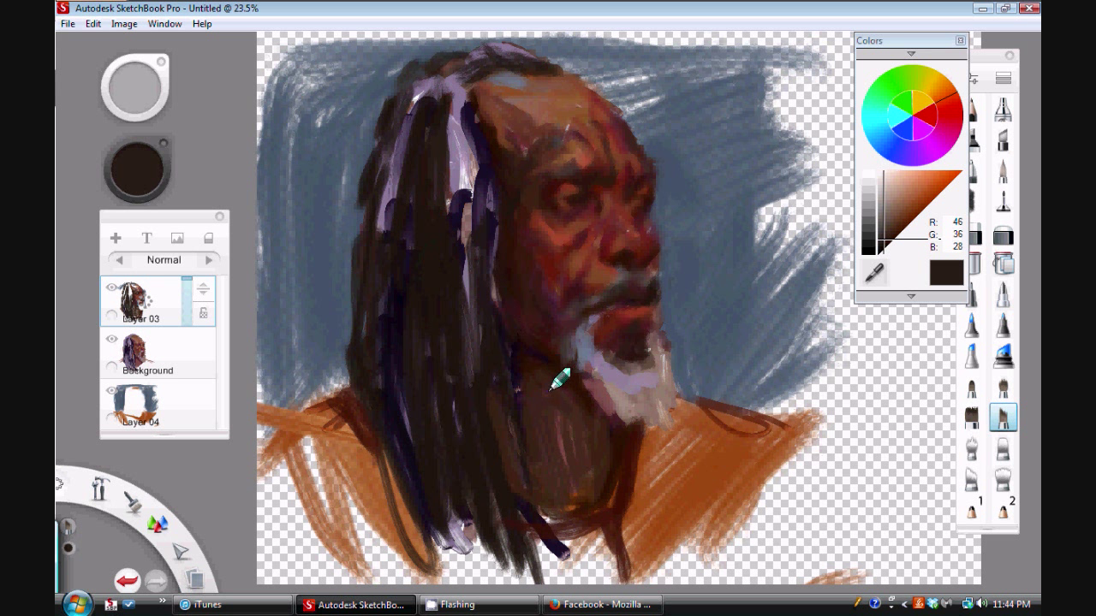
Model the forehead and cheek with brown (97, 66, 39) and tan (167, 123, 86), and deepen the eye with dark brown (42, 30, 21).
click(896, 223)
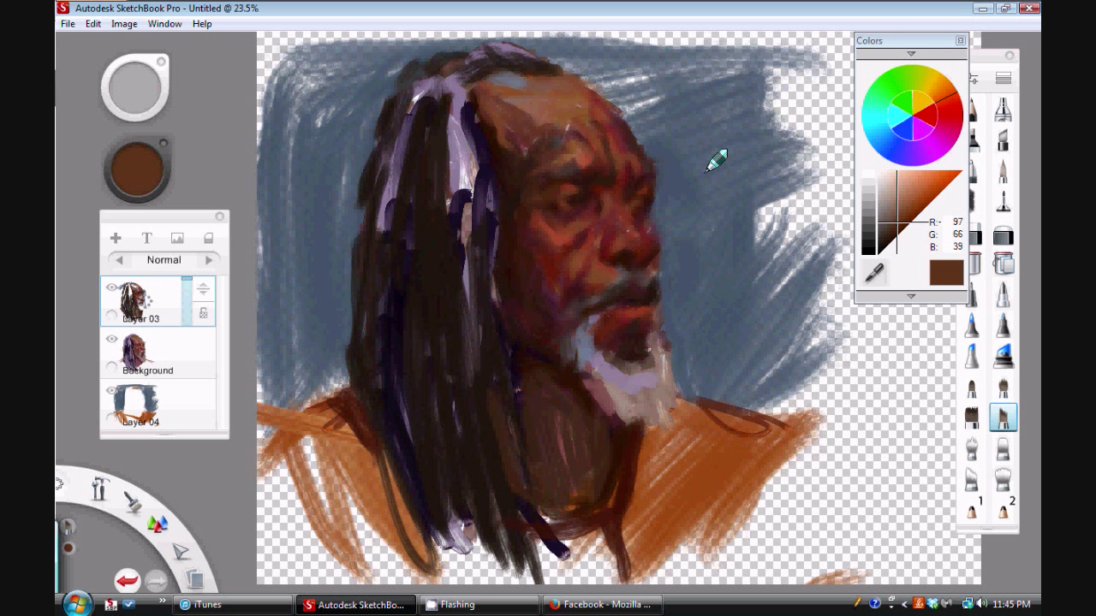
alt+click(627, 241)
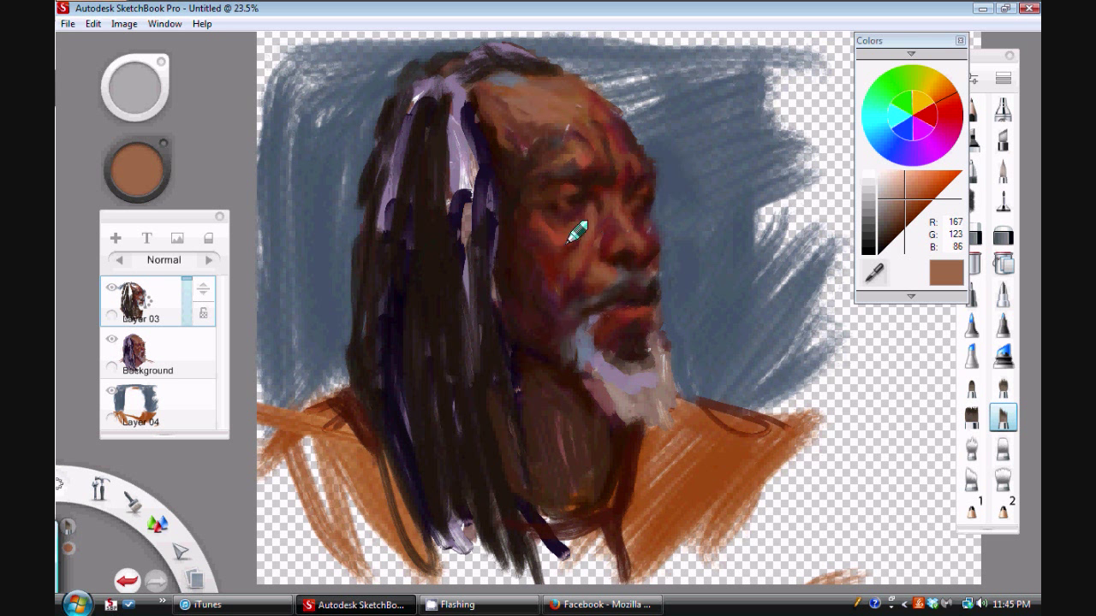
click(886, 247)
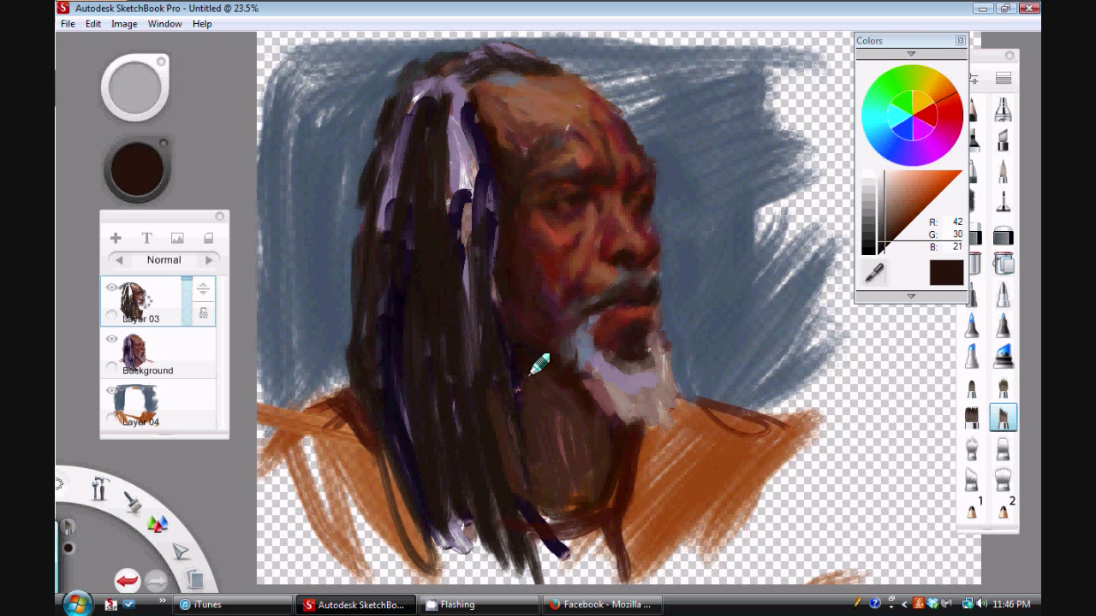
Paint dark brown (42, 30, 21) strokes over the lilac streaks in the upper dreadlocks.
drag(463, 112, 465, 195)
mouse_move(393, 123)
mouse_down()
mouse_move(396, 173)
mouse_move(380, 228)
mouse_up()
drag(381, 172, 383, 231)
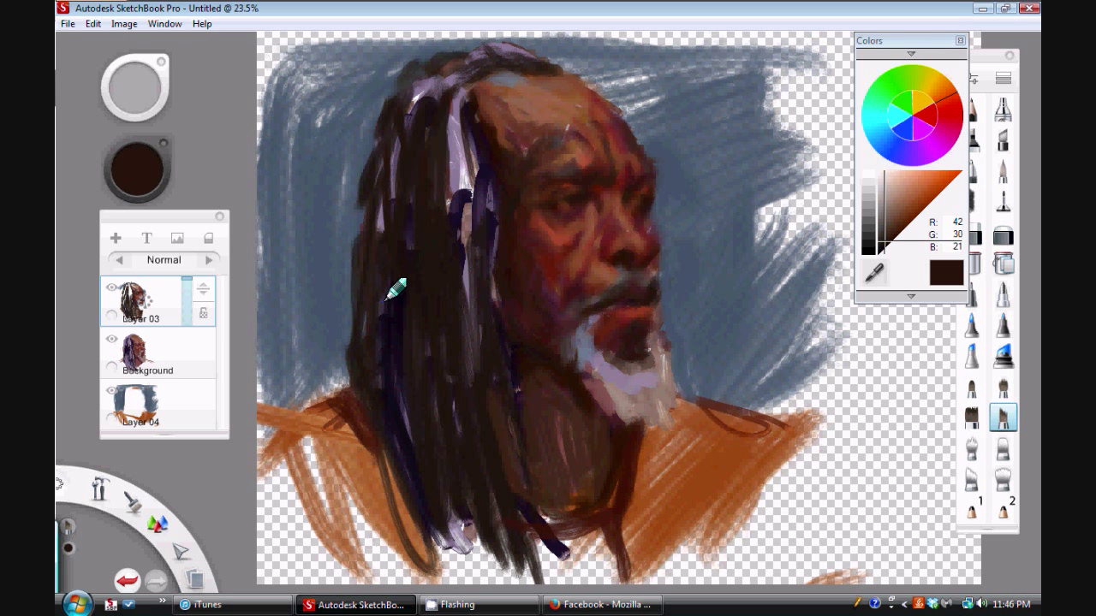
Mute the hair highlights with grey-brown (88, 76, 65) over the crown, hairline and locks beside the temple.
click(884, 211)
mouse_move(445, 121)
mouse_down()
mouse_move(450, 178)
mouse_move(442, 147)
mouse_move(434, 202)
mouse_move(445, 328)
mouse_up()
click(884, 226)
mouse_move(448, 194)
mouse_down()
mouse_move(463, 209)
mouse_move(456, 250)
mouse_move(463, 226)
mouse_up()
drag(451, 96, 450, 129)
mouse_move(391, 91)
mouse_down()
mouse_move(454, 71)
mouse_move(510, 76)
mouse_move(476, 52)
mouse_move(510, 71)
mouse_move(537, 81)
mouse_up()
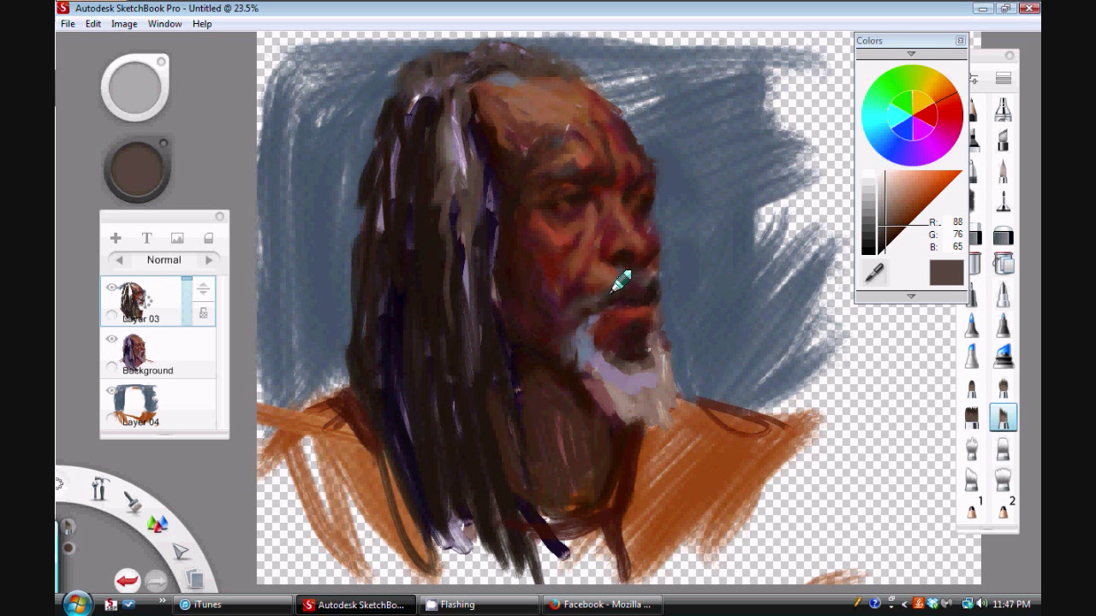
Draw grey-brown (88, 76, 65) strands down the locks, soften the beard's near edge and build up the top of the crown.
drag(578, 339, 592, 375)
drag(384, 130, 359, 286)
mouse_move(428, 110)
mouse_down()
mouse_move(377, 237)
mouse_move(443, 391)
mouse_up()
drag(564, 362, 568, 388)
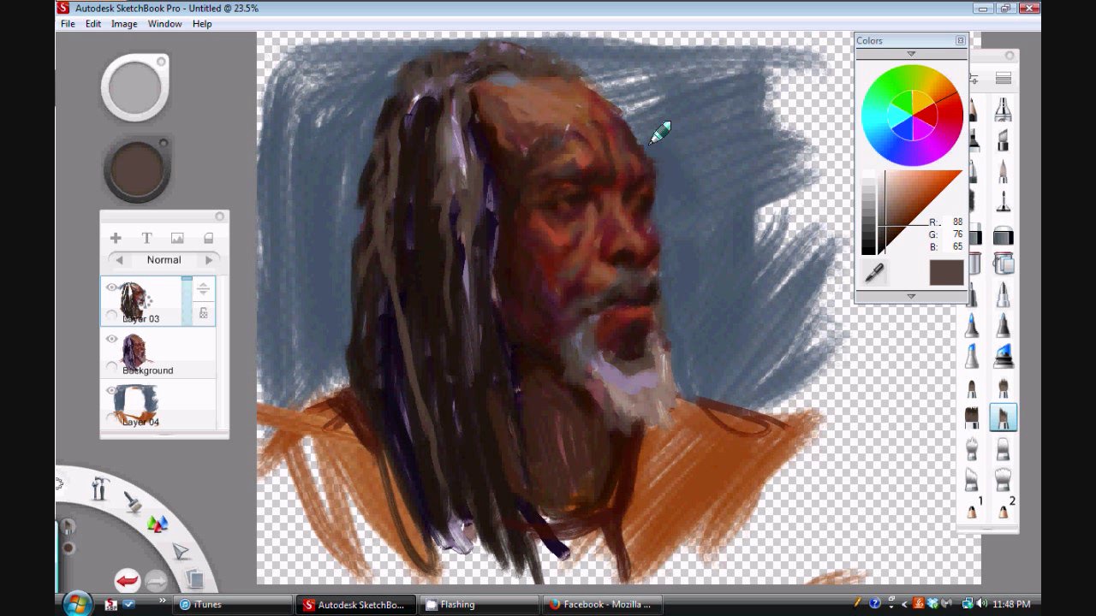
drag(476, 45, 445, 51)
Lighten the lock beside the temple with warm grey (121, 114, 109).
click(880, 206)
drag(443, 128, 454, 153)
click(881, 214)
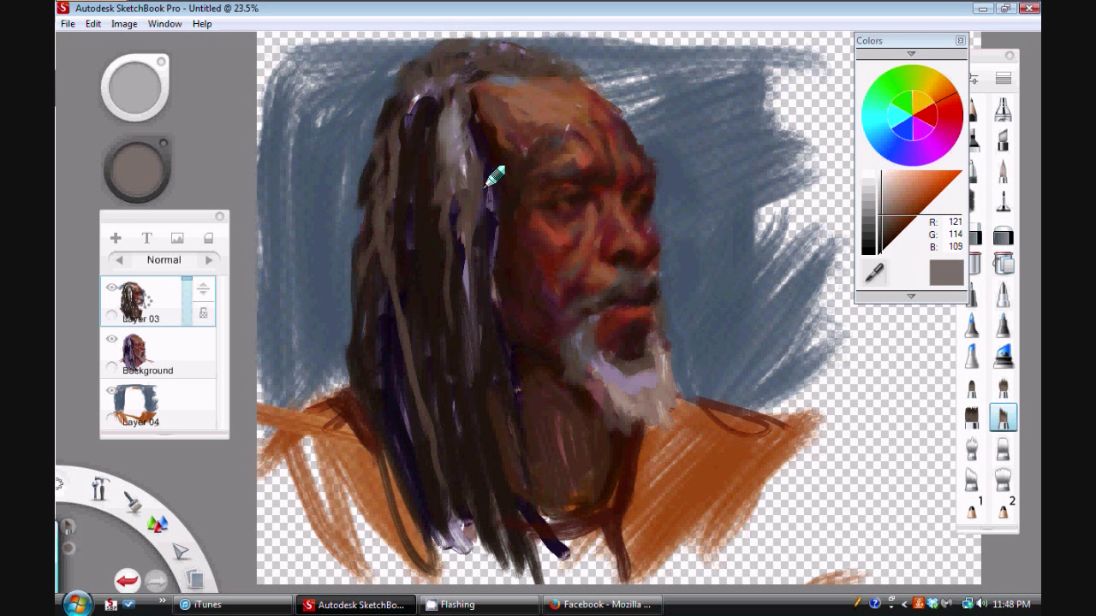
Paint long grey-brown (88, 78, 70) strands down through the lower dreadlocks to their tips.
alt+click(486, 176)
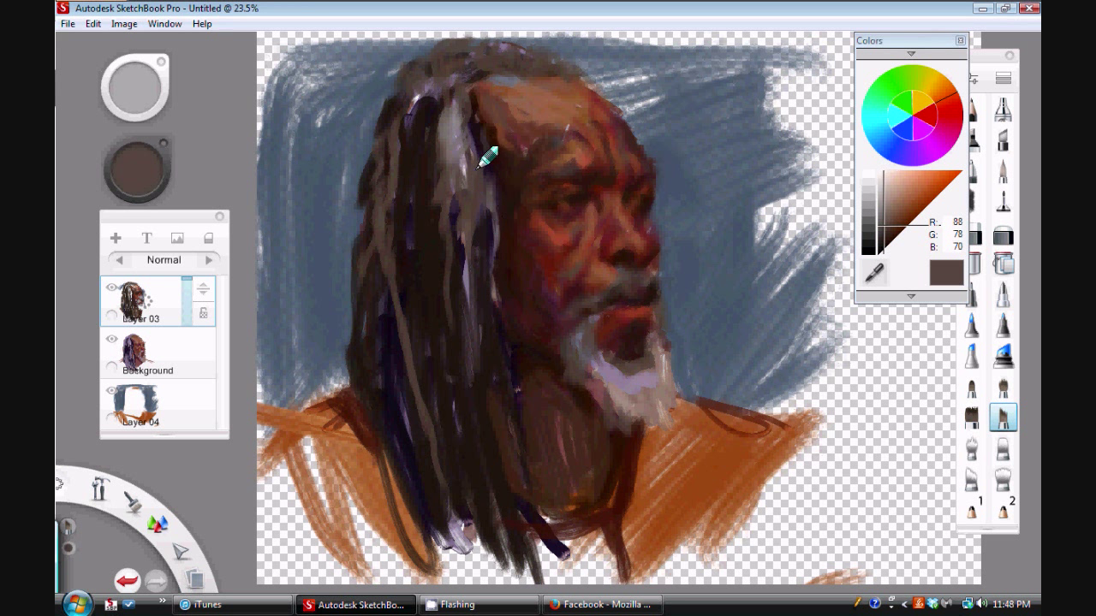
drag(460, 366, 526, 571)
drag(417, 301, 484, 576)
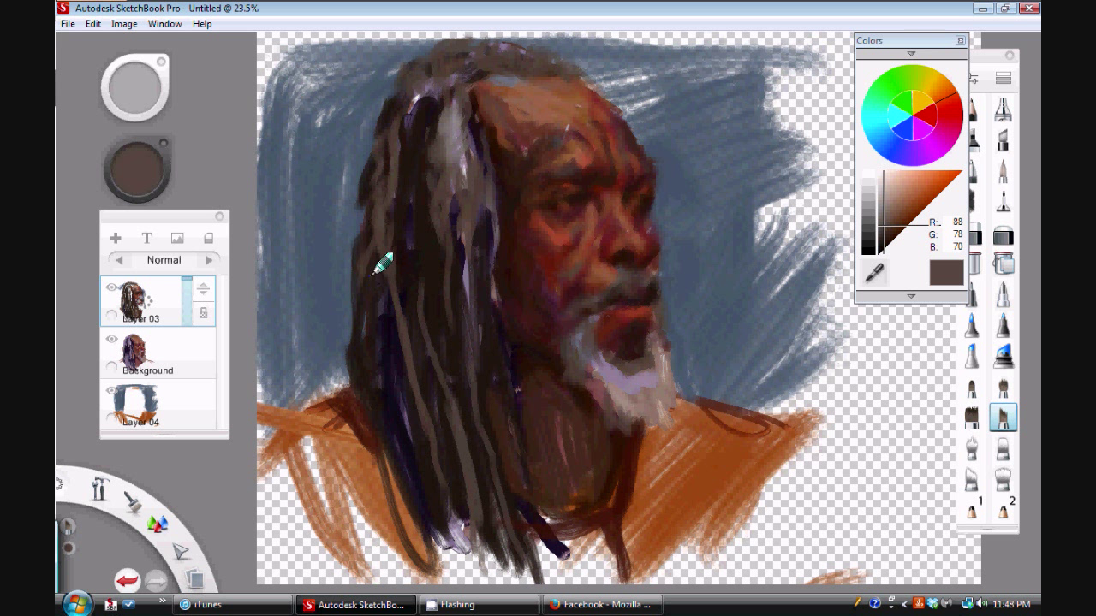
drag(359, 364, 412, 543)
Add lighter grey (130, 119, 109) strokes to the crown and outer upper locks, and touch up the moustache and beard.
click(883, 212)
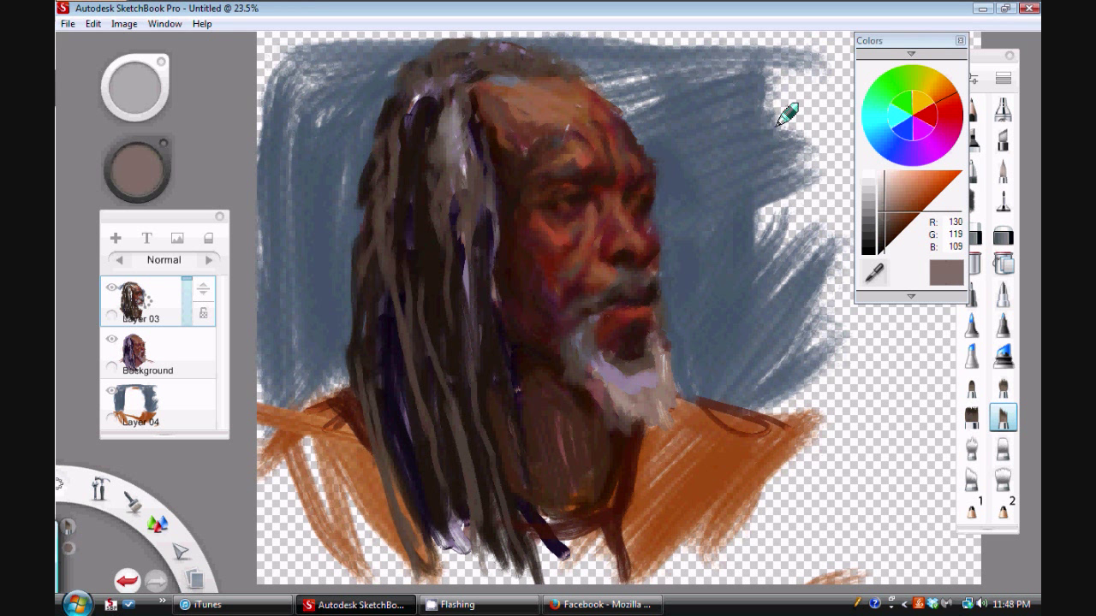
mouse_move(468, 53)
mouse_down()
mouse_move(498, 51)
mouse_move(522, 77)
mouse_up()
drag(420, 101, 369, 119)
drag(406, 77, 395, 92)
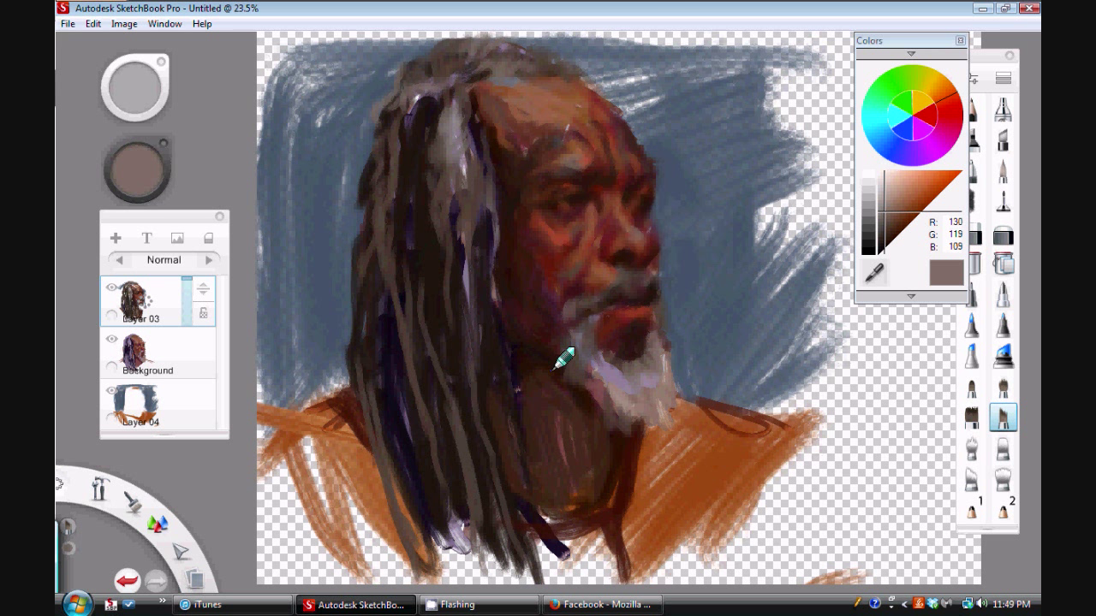
Highlight the near eyelid with peach (225, 176, 134) and (199, 149, 107), and blend around it with brown (146, 102, 65).
alt+click(572, 194)
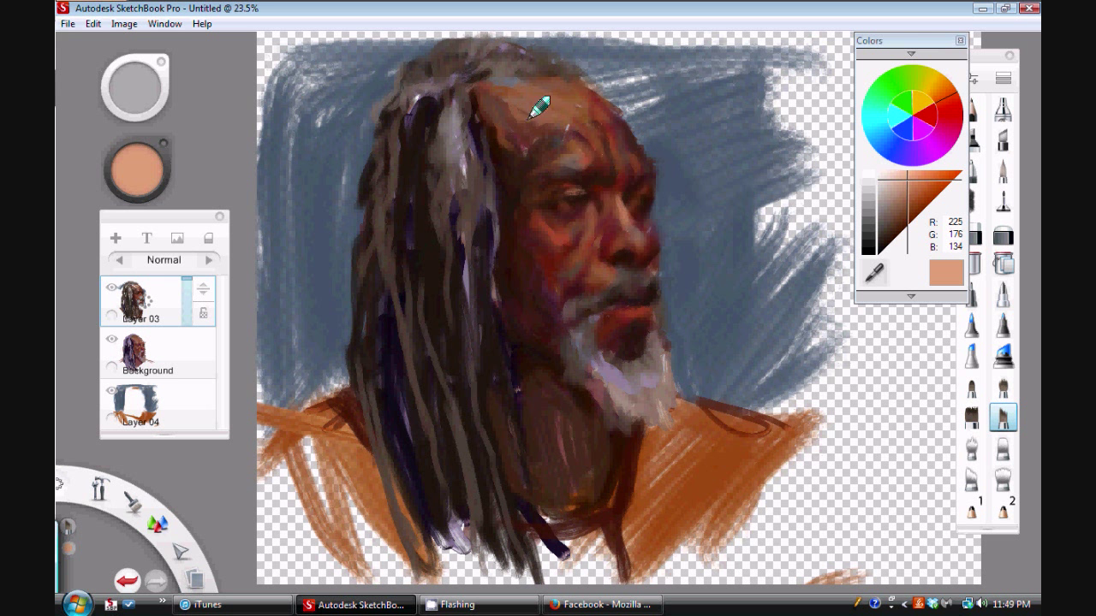
alt+click(533, 211)
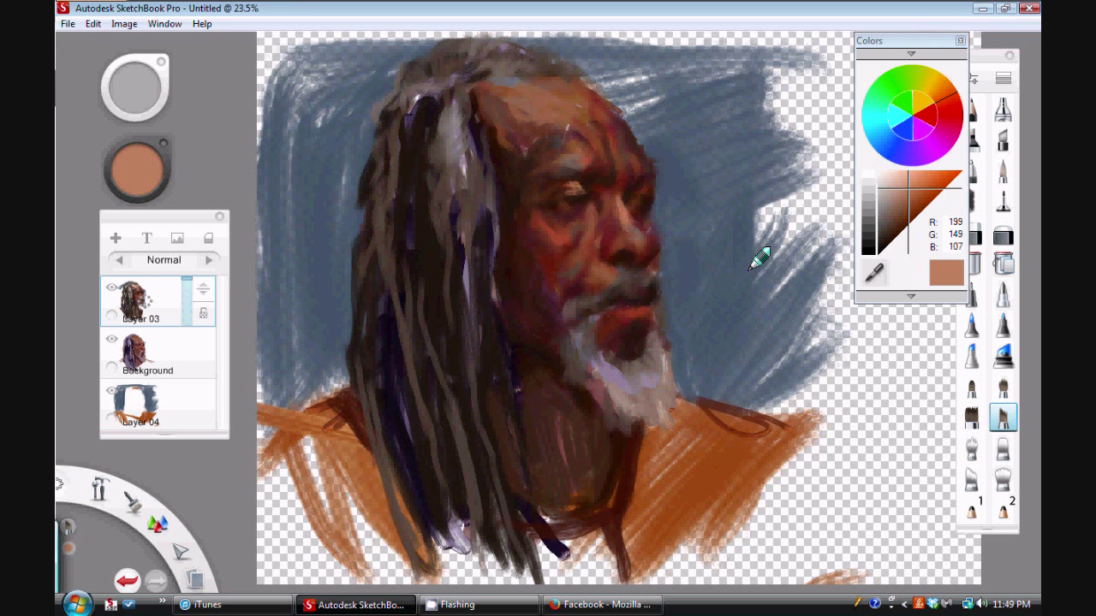
click(904, 205)
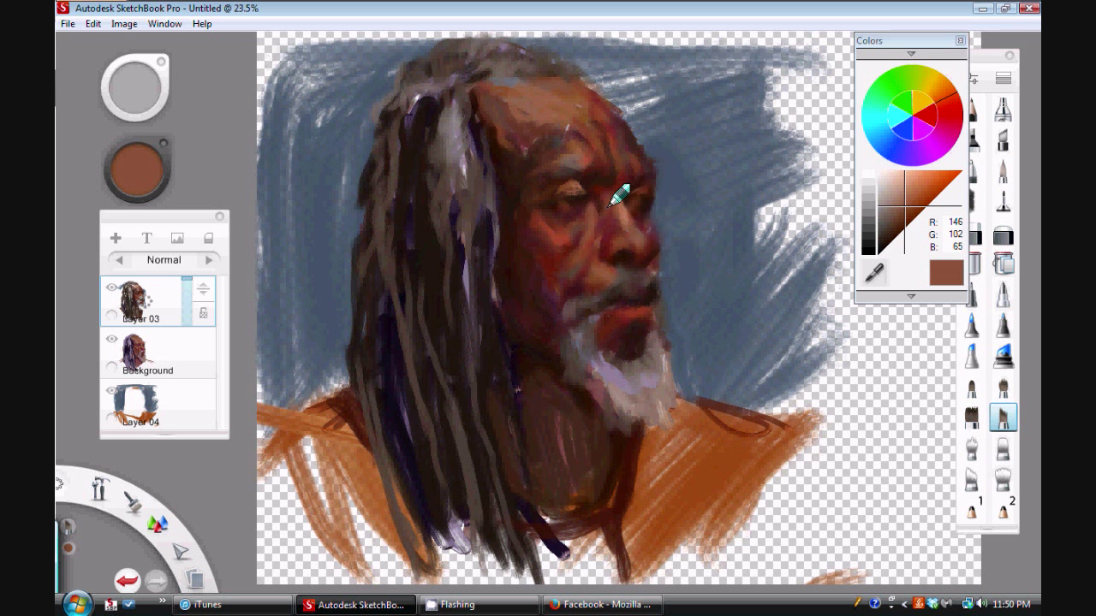
Highlight the forehead and the area above the brow with light tan (183, 145, 114).
click(897, 197)
click(899, 195)
drag(147, 105, 148, 96)
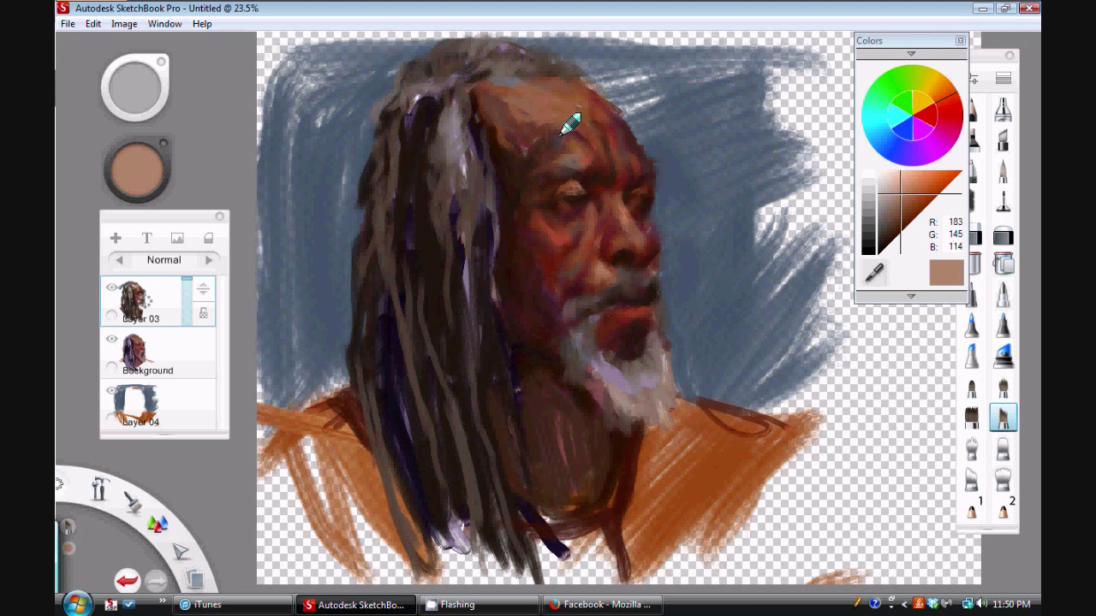
mouse_move(580, 107)
mouse_down()
mouse_move(588, 134)
mouse_move(562, 170)
mouse_up()
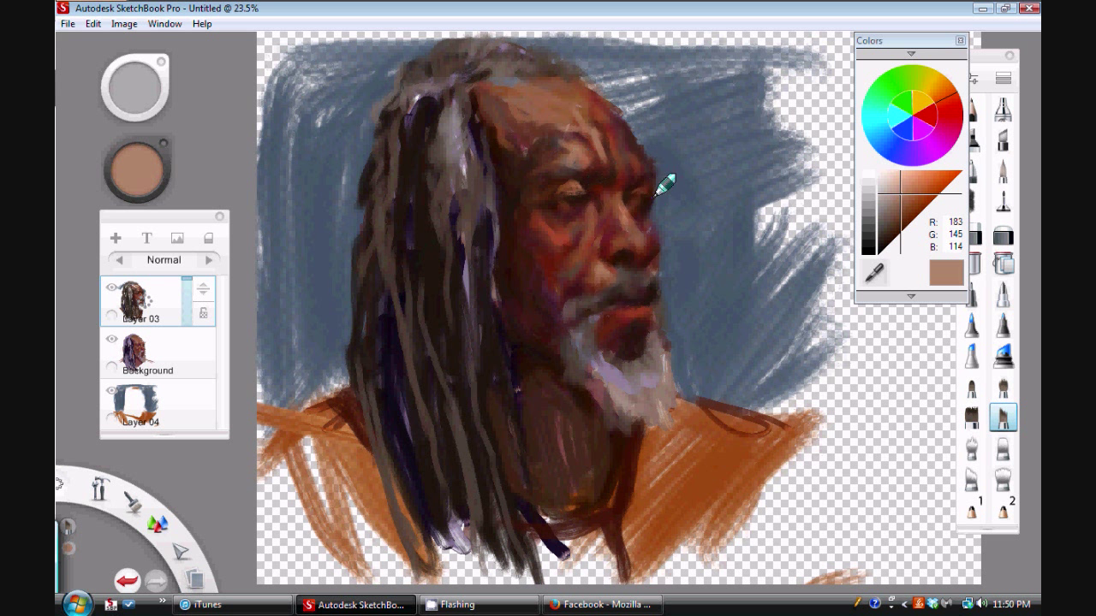
mouse_move(584, 106)
mouse_down()
mouse_move(548, 100)
mouse_move(558, 127)
mouse_up()
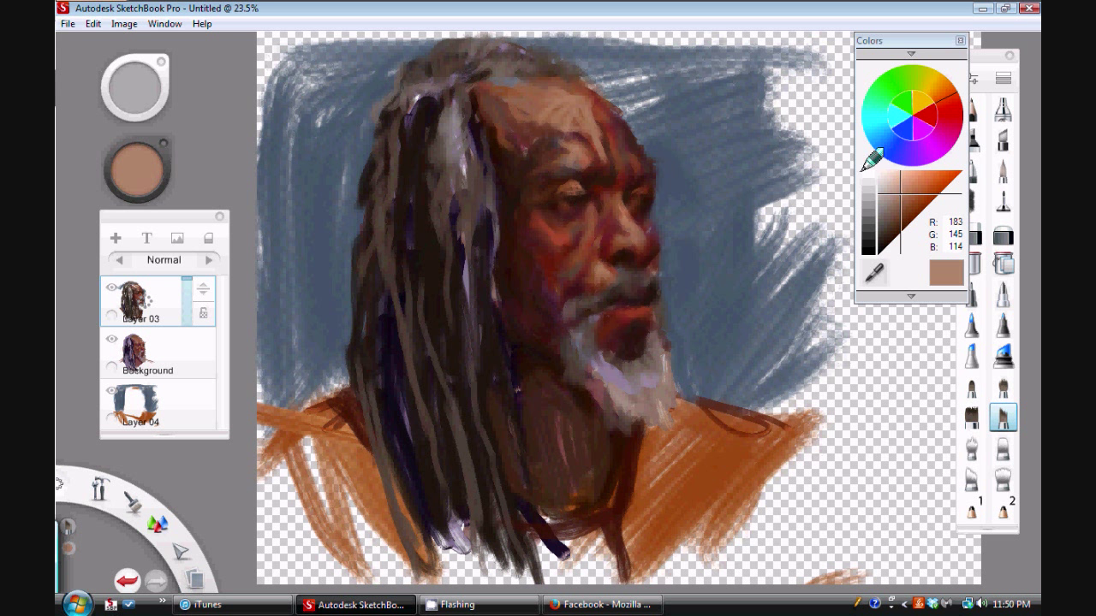
Warm the eye area and side of the forehead with brown (123, 76, 37), and lighten under the eye with tan (176, 133, 97).
alt+click(556, 204)
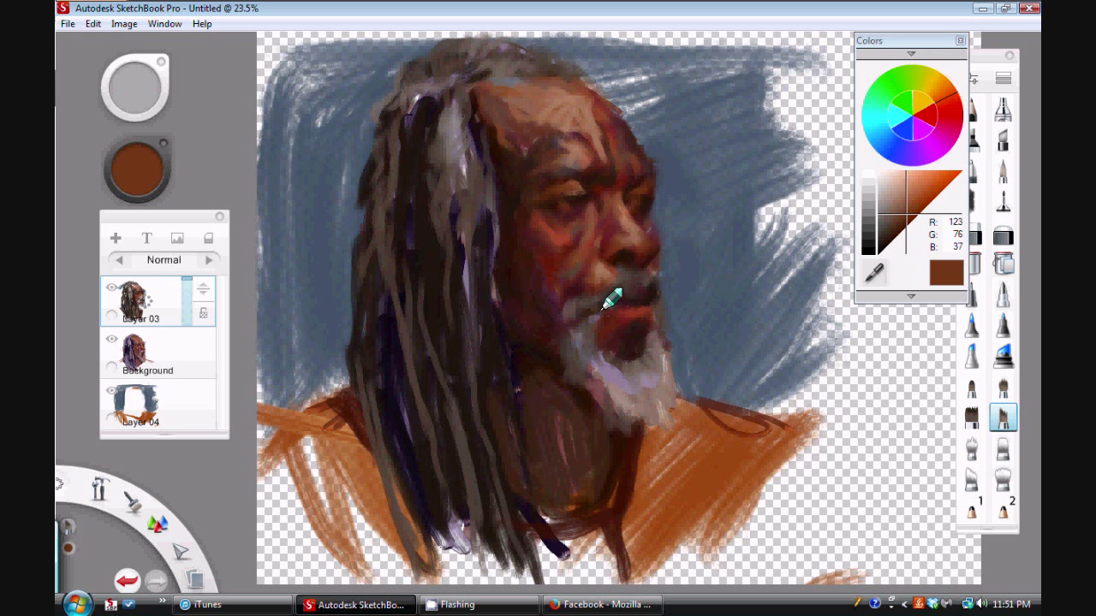
drag(533, 115, 510, 111)
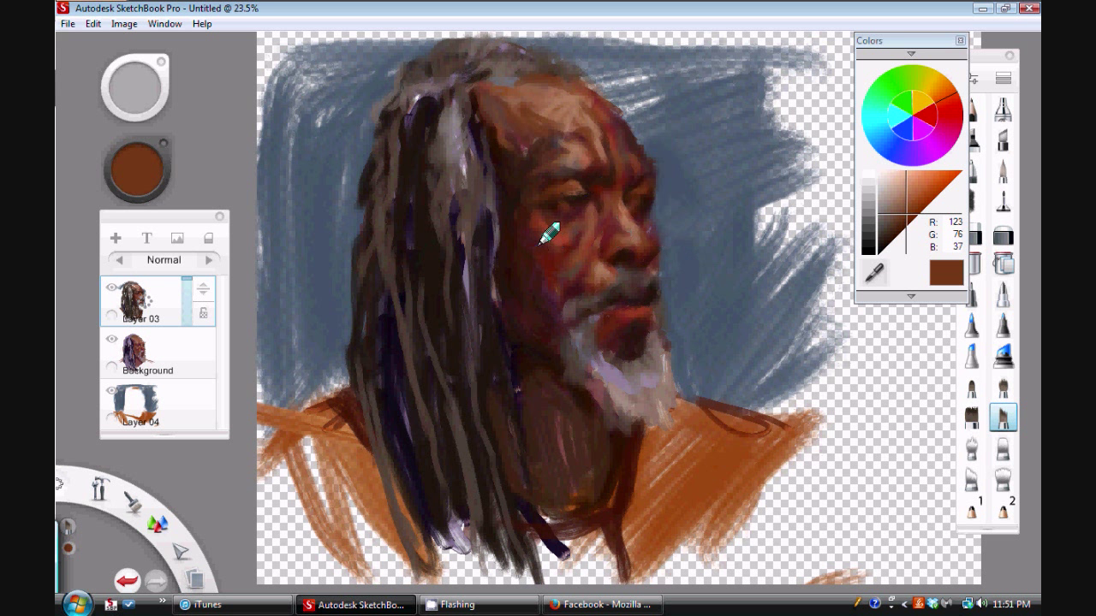
click(903, 198)
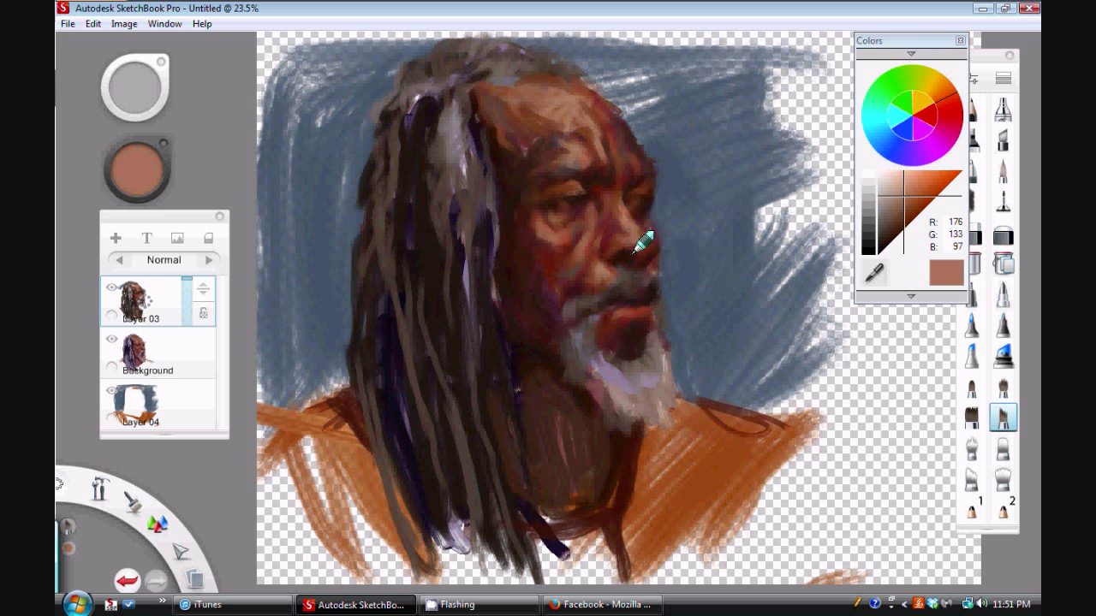
Add cool grey-violet (117, 114, 128) reflections to the near eyelid, the cheek and the forehead.
click(903, 137)
click(883, 212)
drag(560, 163, 546, 171)
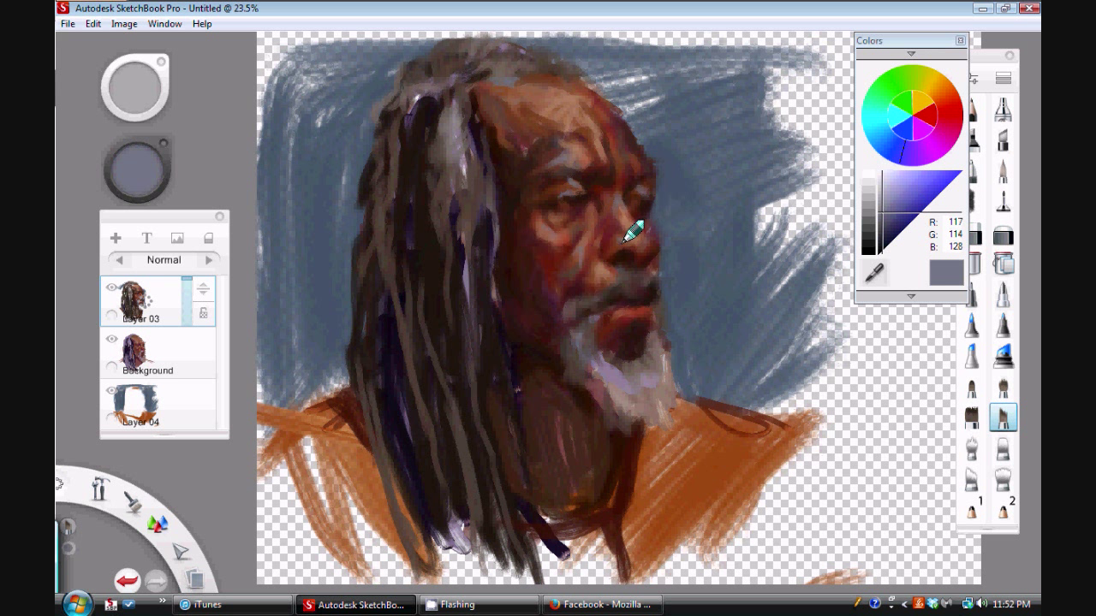
mouse_move(135, 117)
mouse_down()
mouse_move(162, 125)
mouse_move(149, 137)
mouse_up()
drag(528, 107, 565, 135)
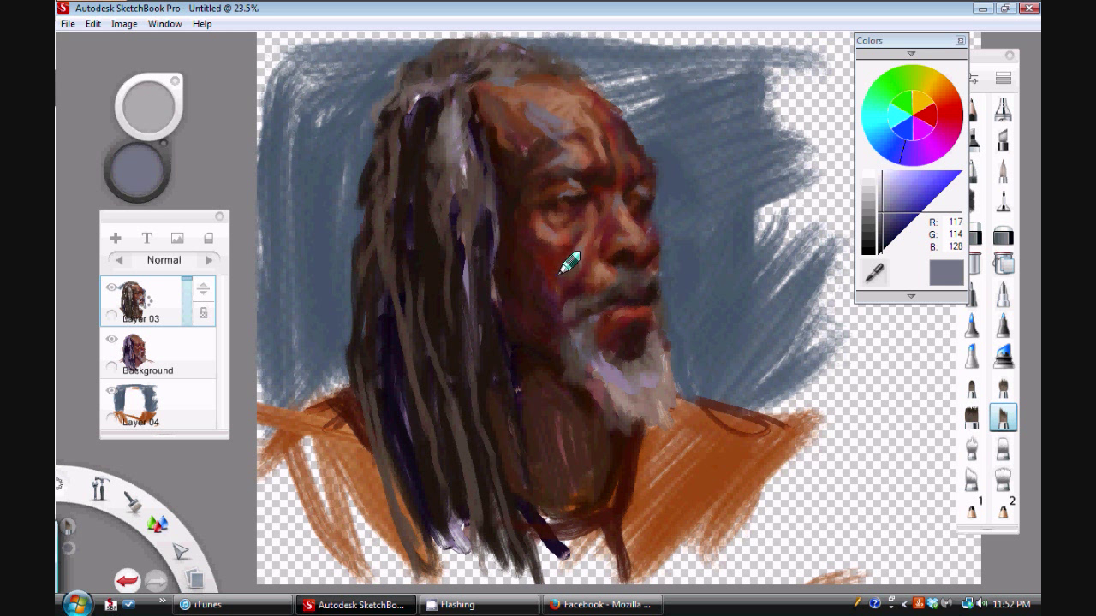
Paint pale tufts along the beard's lower edge and lighten the moustache, using pale grey-green (164, 169, 139).
click(881, 204)
drag(878, 208, 886, 197)
mouse_move(592, 383)
mouse_down()
mouse_move(589, 398)
mouse_move(626, 429)
mouse_up()
click(924, 79)
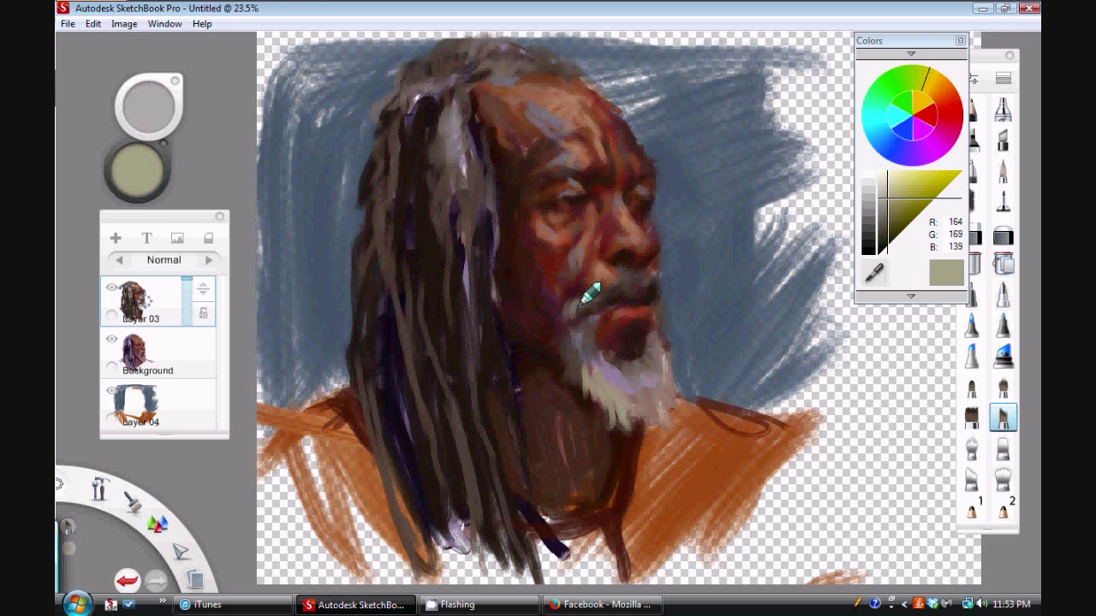
Define the near eye with near-black (24, 26, 16), and deepen the brow crease and mouth shadow with dark red-black (26, 17, 16).
click(880, 246)
drag(584, 200, 559, 209)
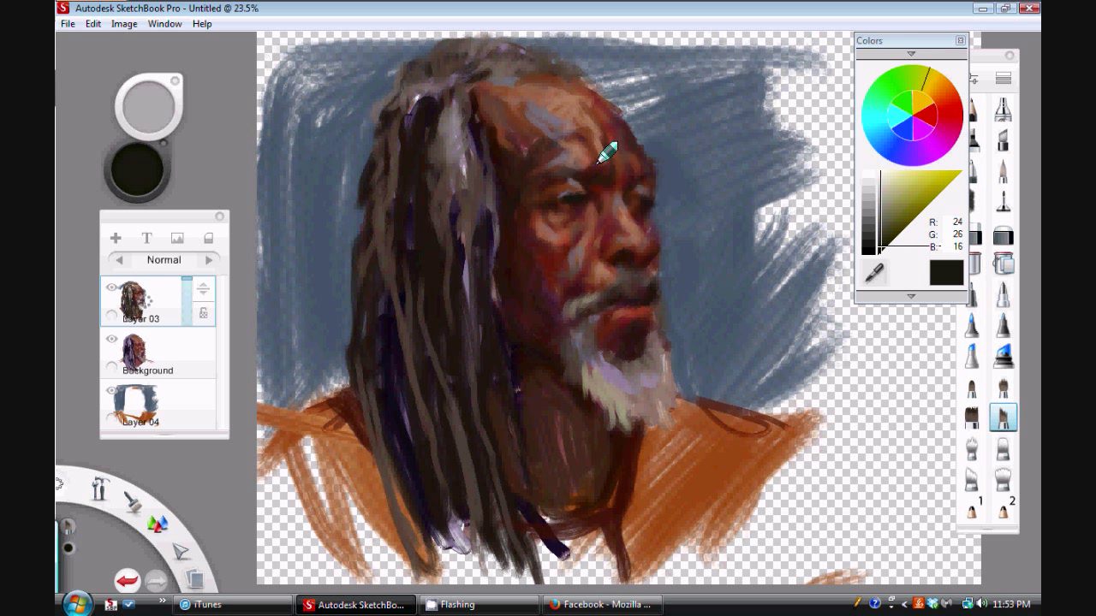
click(947, 114)
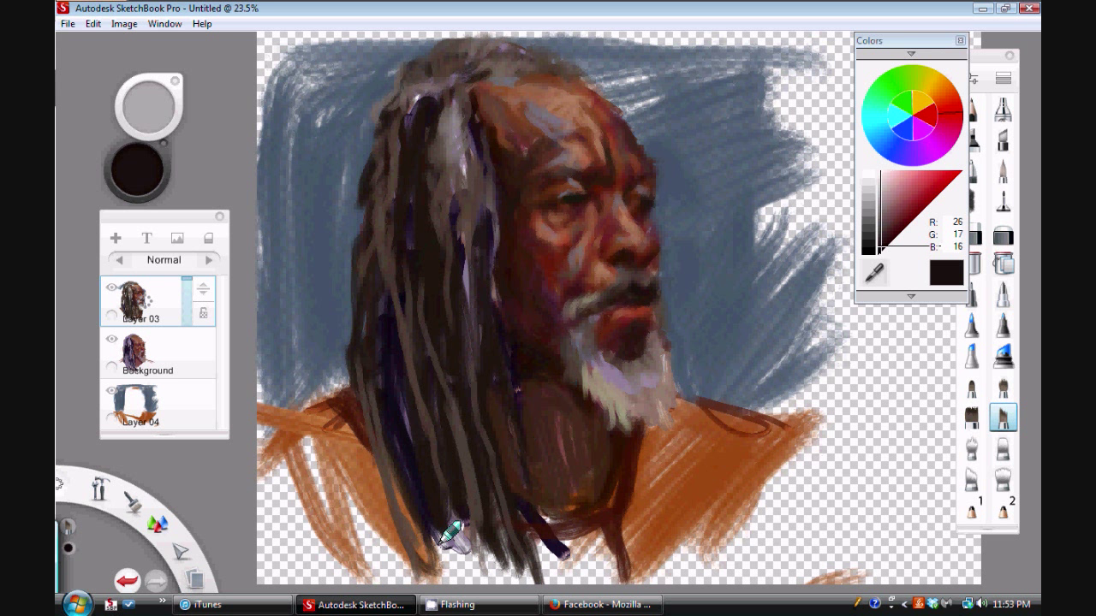
Expand the hidden notification icons in the Windows taskbar.
click(904, 605)
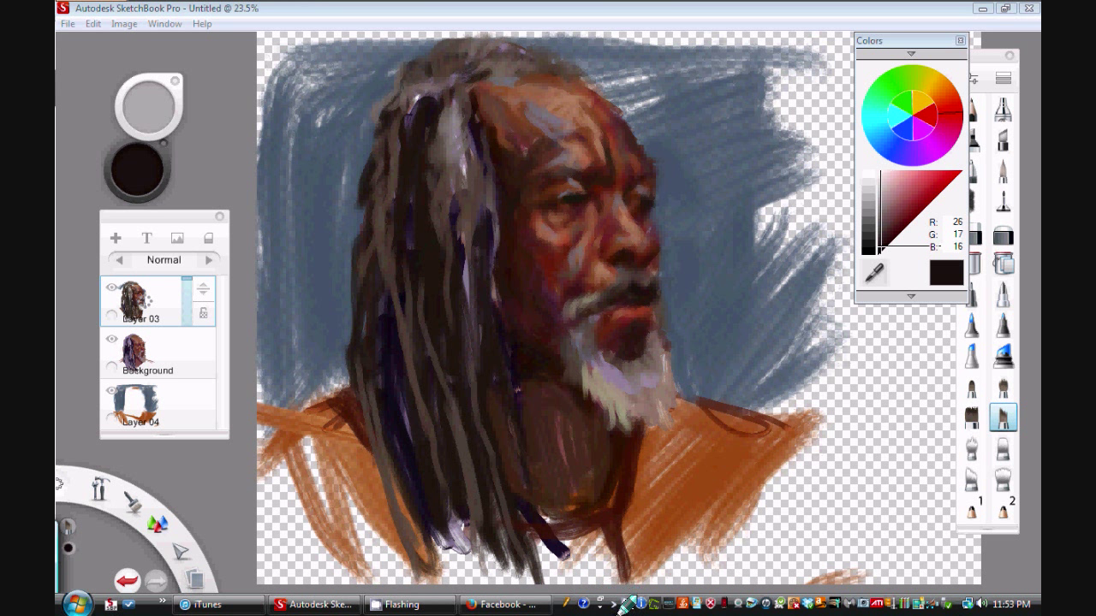